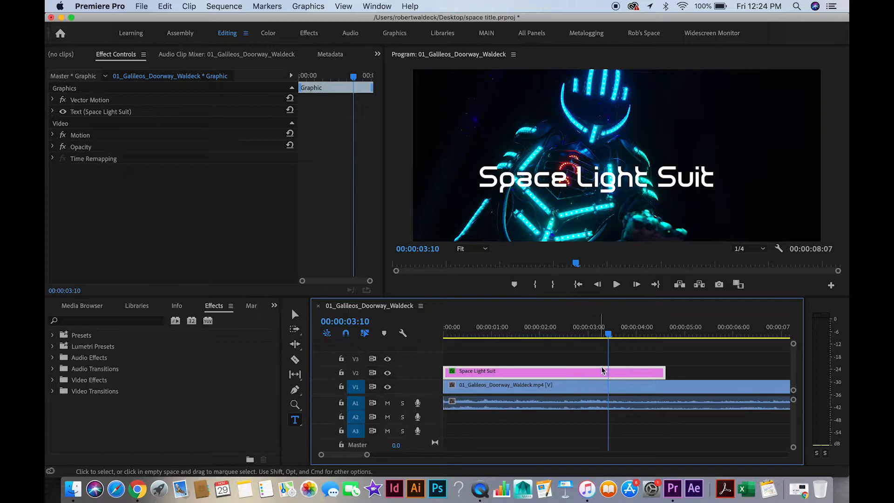
Add a text box reading "TEST" near the top of the frame at 00:00:04:22, after the existing title.
{"action": "left_click_drag", "start_coordinate": [606, 334], "coordinate": [682, 335]}
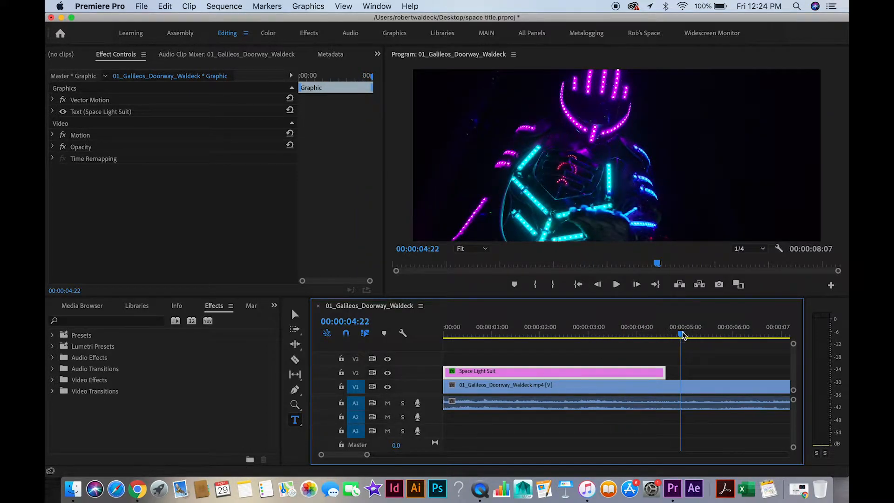
{"action": "left_click", "coordinate": [296, 421]}
{"action": "left_click_drag", "start_coordinate": [440, 89], "coordinate": [709, 171]}
{"action": "type", "text": "TEST"}
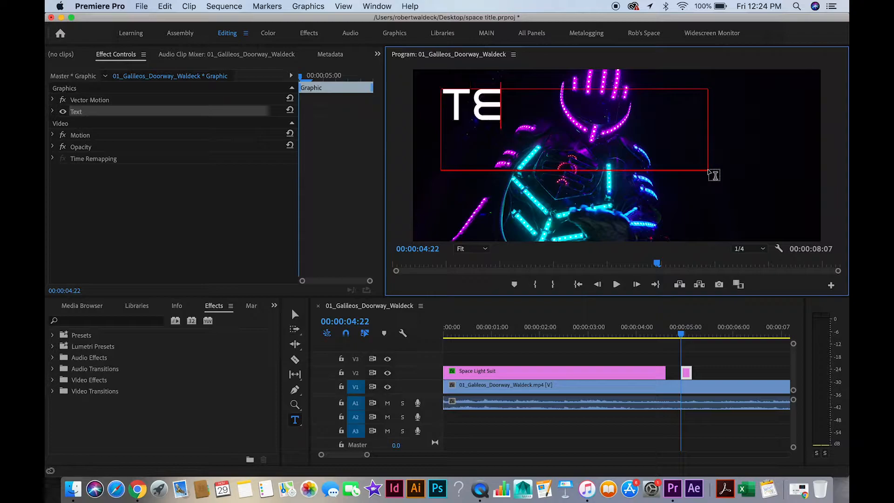
Extend the end of the TEST title clip to about 00:00:06:00 and place the playhead over it at 00:00:05:03.
{"action": "left_click", "coordinate": [688, 335]}
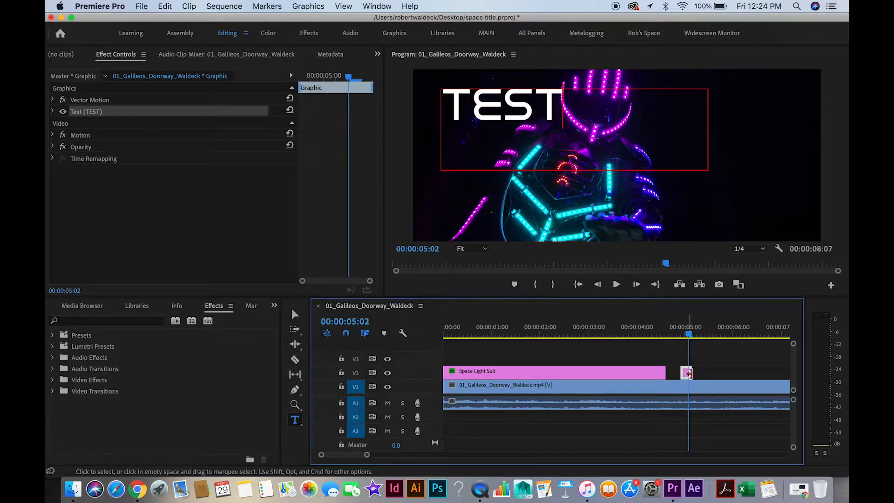
{"action": "left_click_drag", "start_coordinate": [694, 373], "coordinate": [734, 372]}
{"action": "left_click", "coordinate": [689, 335]}
{"action": "left_click_drag", "start_coordinate": [689, 336], "coordinate": [691, 336]}
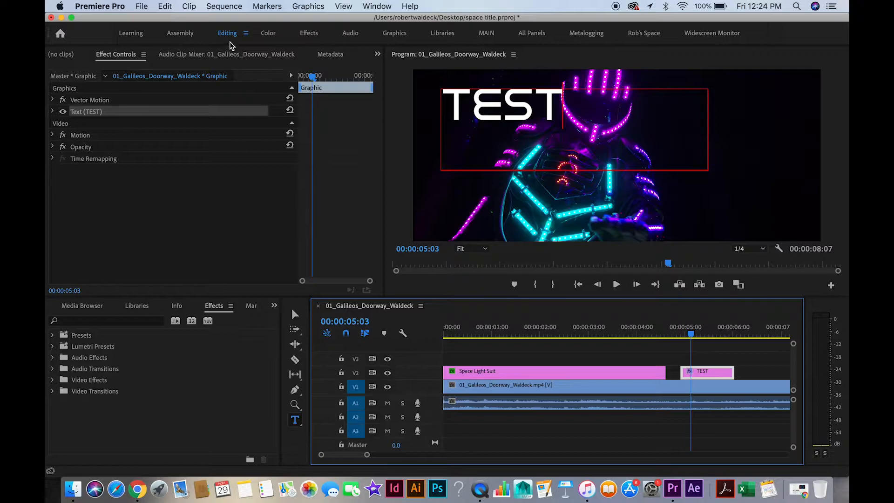
Expand the TEST title's text properties, select all its letters and set the font size to 259.
{"action": "left_click", "coordinate": [120, 57]}
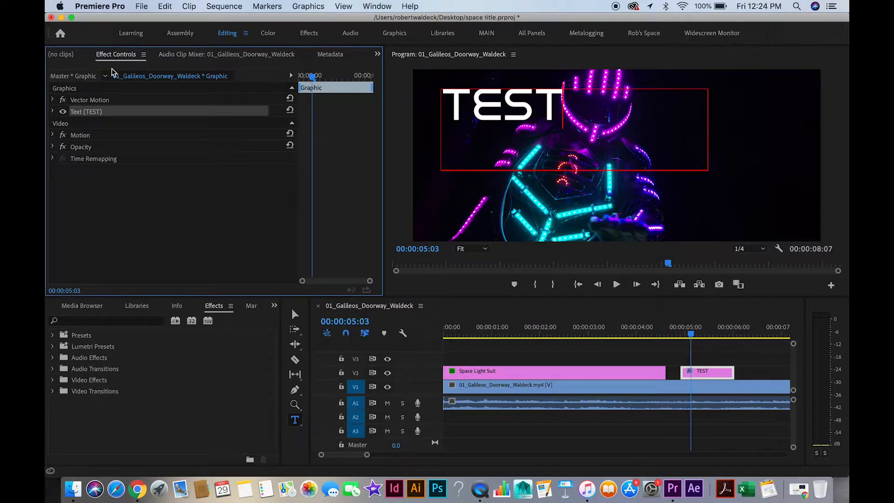
{"action": "left_click", "coordinate": [53, 113]}
{"action": "left_click_drag", "start_coordinate": [238, 162], "coordinate": [245, 164]}
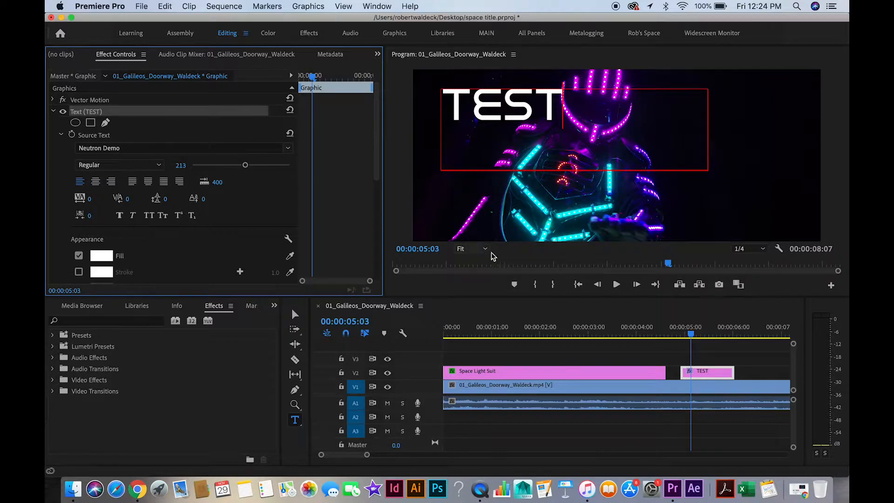
{"action": "left_click", "coordinate": [180, 154]}
{"action": "left_click", "coordinate": [180, 148]}
{"action": "left_click", "coordinate": [131, 216]}
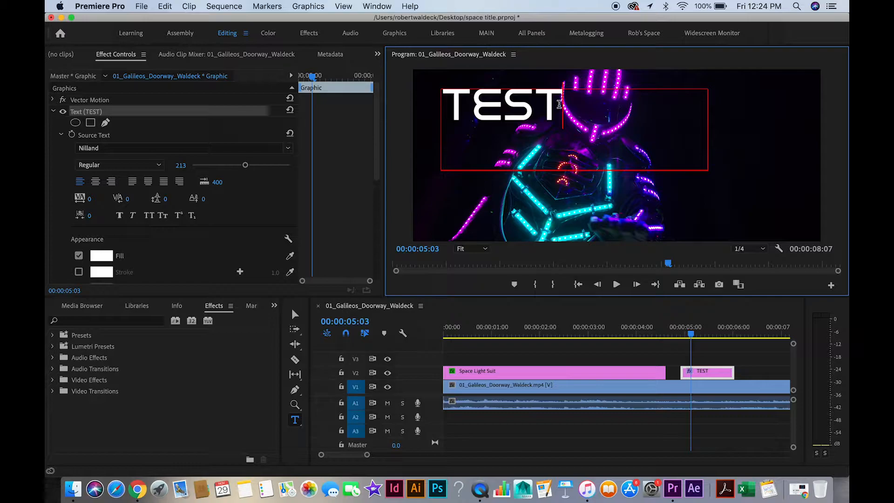
{"action": "left_click_drag", "start_coordinate": [560, 106], "coordinate": [447, 104]}
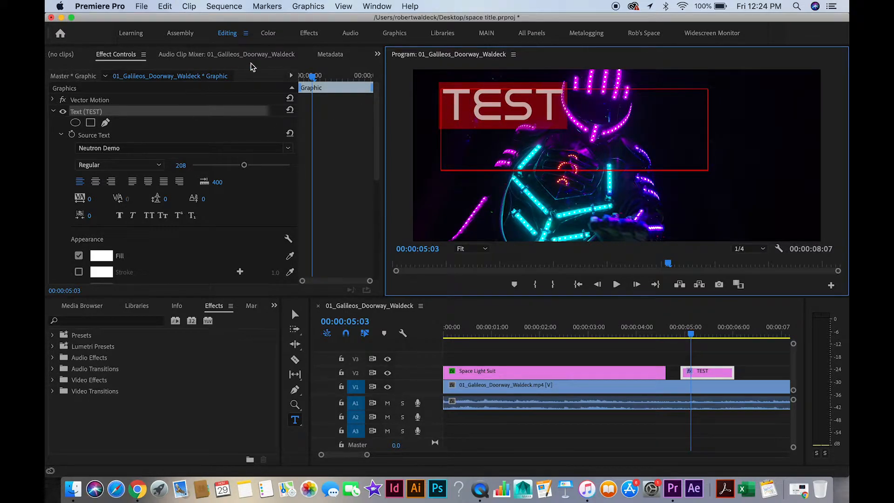
{"action": "left_click", "coordinate": [53, 112]}
{"action": "left_click", "coordinate": [55, 111]}
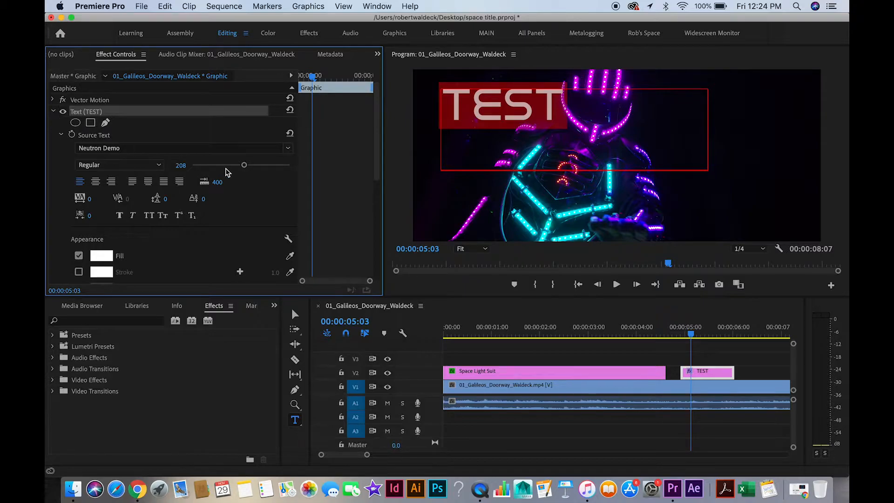
{"action": "mouse_move", "coordinate": [246, 167]}
{"action": "left_mouse_down"}
{"action": "mouse_move", "coordinate": [255, 166]}
{"action": "mouse_move", "coordinate": [237, 165]}
{"action": "mouse_move", "coordinate": [256, 171]}
{"action": "left_mouse_up"}
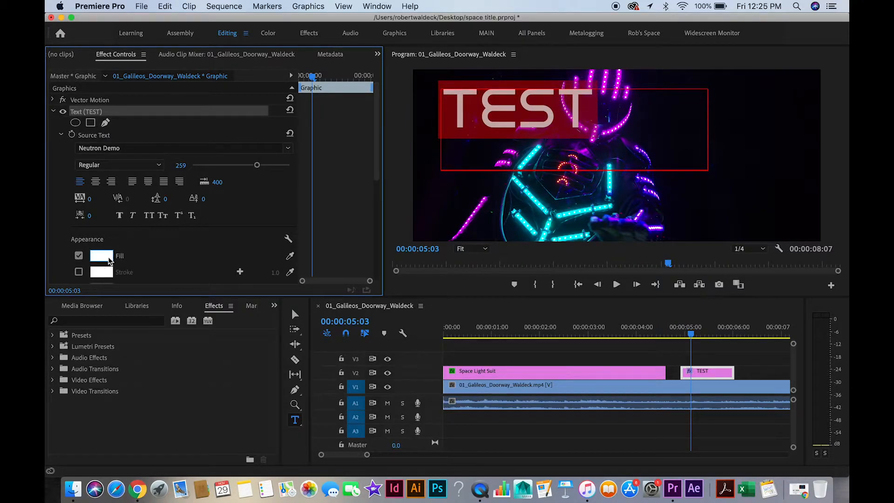
Change the TEST text's fill colour to medium blue and its font to Nilland Regular.
{"action": "left_click", "coordinate": [108, 257]}
{"action": "left_click", "coordinate": [474, 195]}
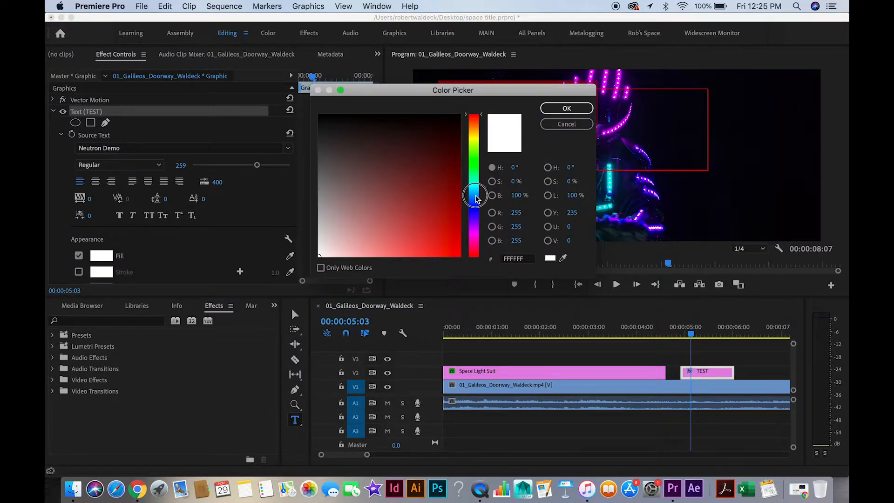
{"action": "left_click", "coordinate": [416, 224]}
{"action": "left_click", "coordinate": [577, 104]}
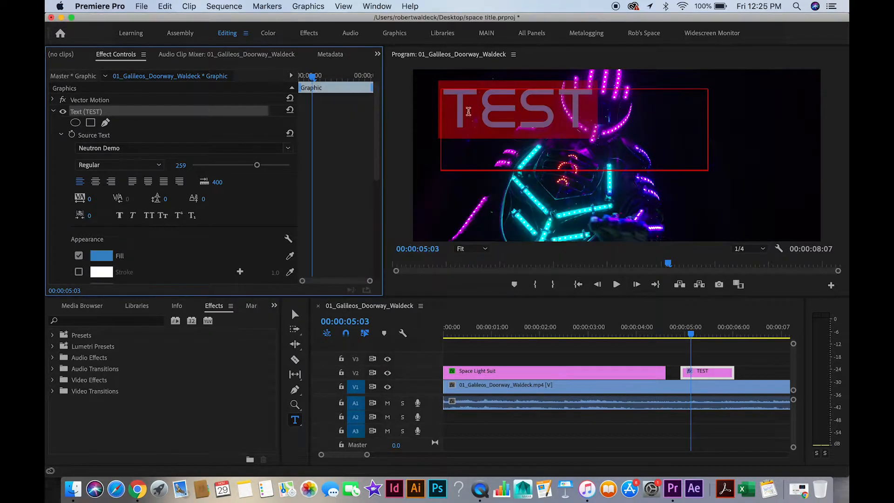
{"action": "left_click", "coordinate": [188, 148]}
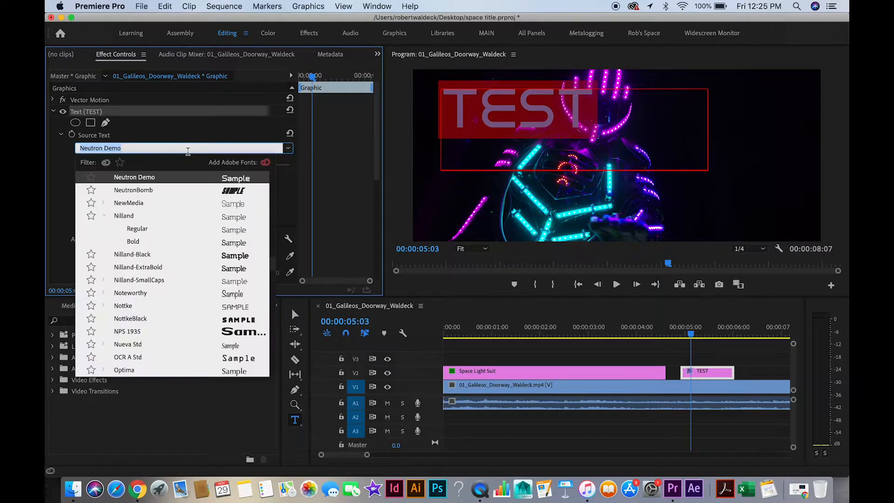
{"action": "left_click", "coordinate": [162, 227]}
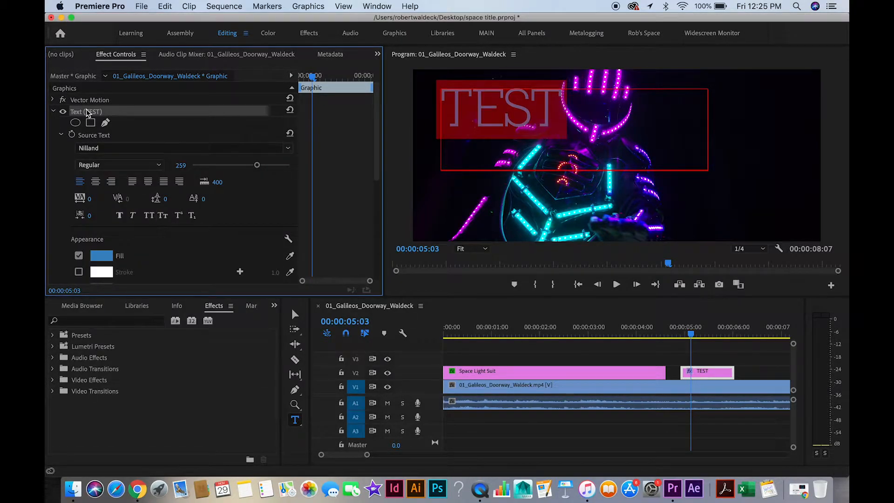
Delete the TEST title clip and move the playhead back over the Space Light Suit title at 00:00:01:07.
{"action": "left_click", "coordinate": [706, 371]}
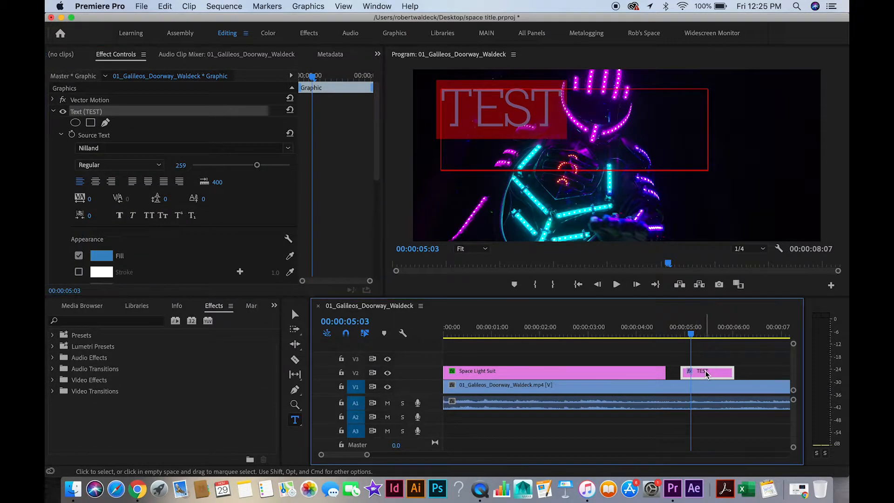
{"action": "key", "text": "Delete"}
{"action": "left_click_drag", "start_coordinate": [692, 342], "coordinate": [505, 343]}
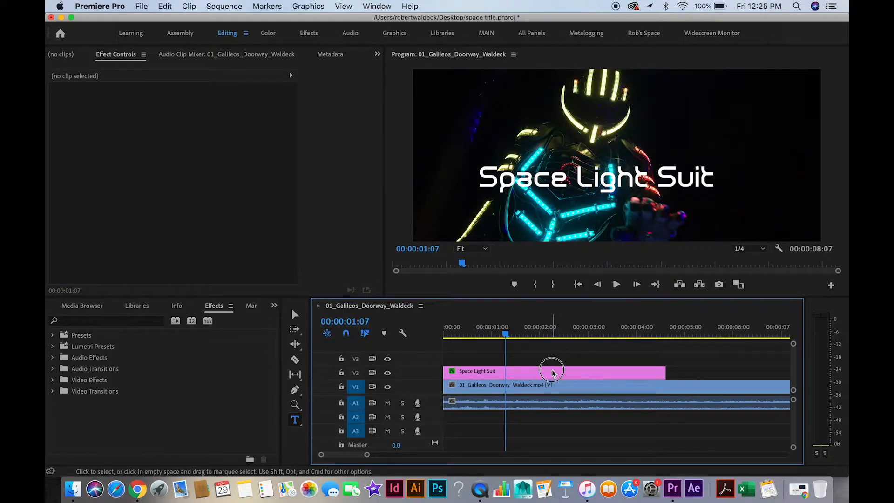
Return the playhead to the start of the sequence and expand the Wipe group of the video transitions.
{"action": "left_click", "coordinate": [552, 370]}
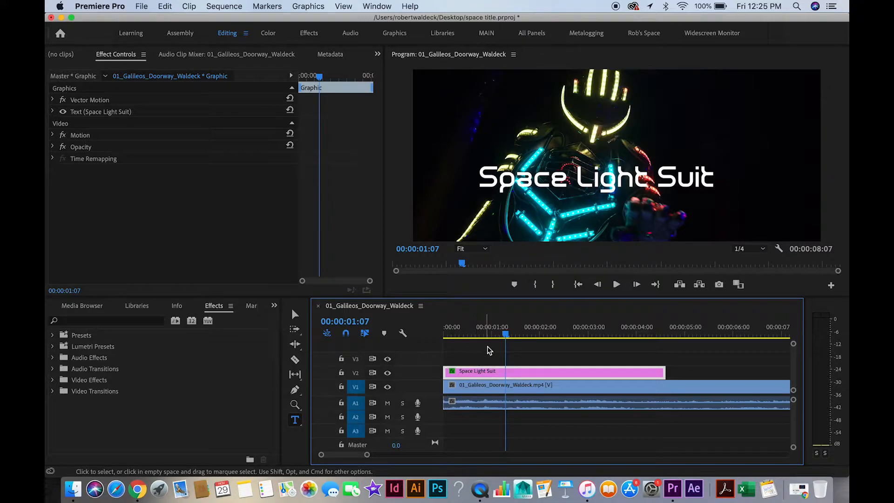
{"action": "left_click_drag", "start_coordinate": [506, 334], "coordinate": [406, 337]}
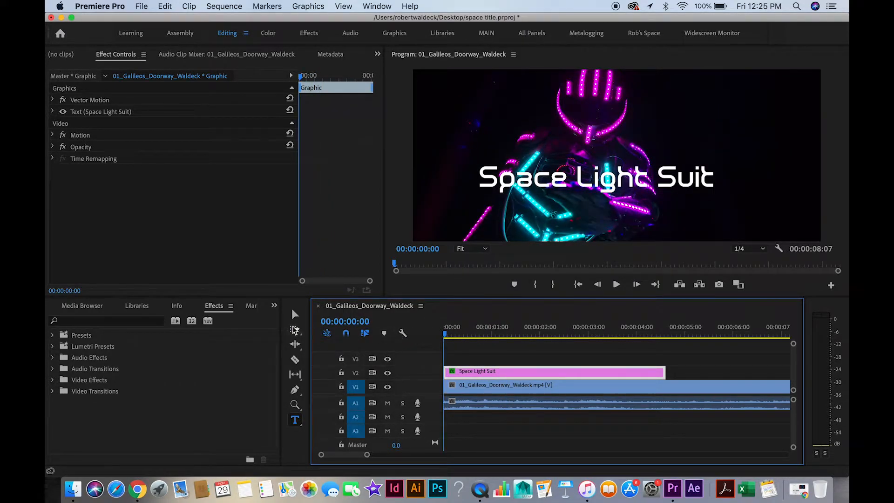
{"action": "left_click", "coordinate": [274, 306]}
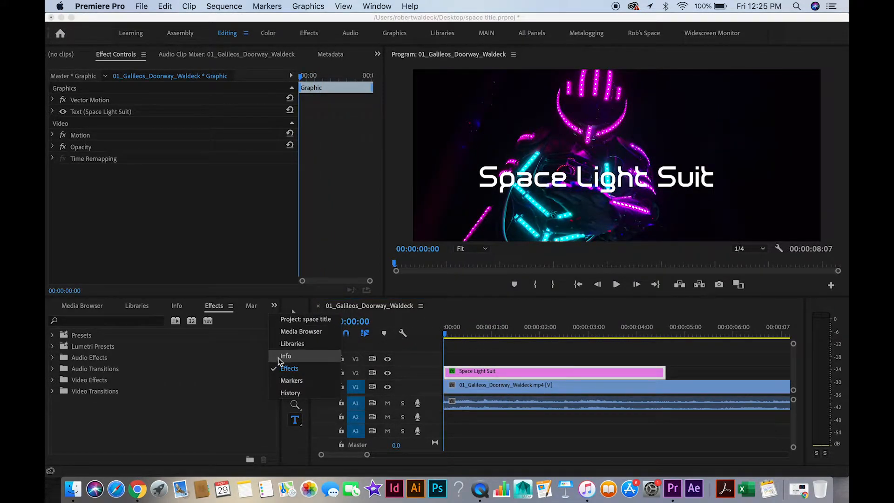
{"action": "left_click", "coordinate": [283, 370]}
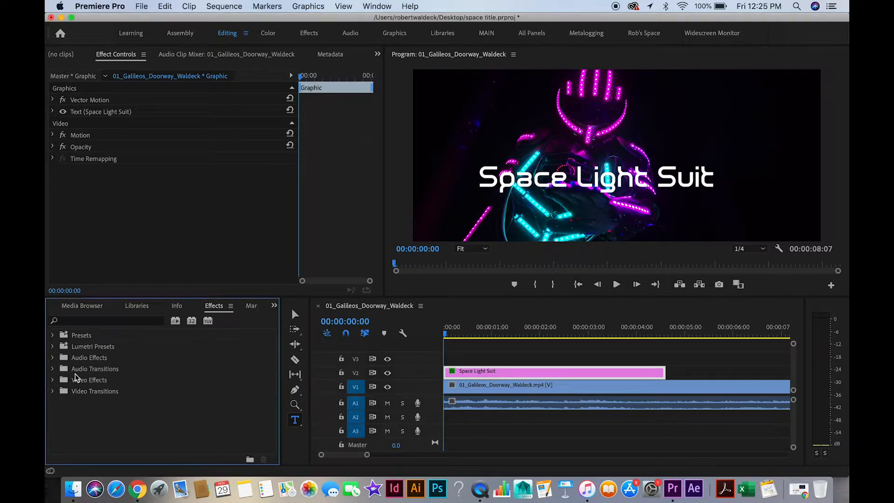
{"action": "left_click", "coordinate": [52, 392]}
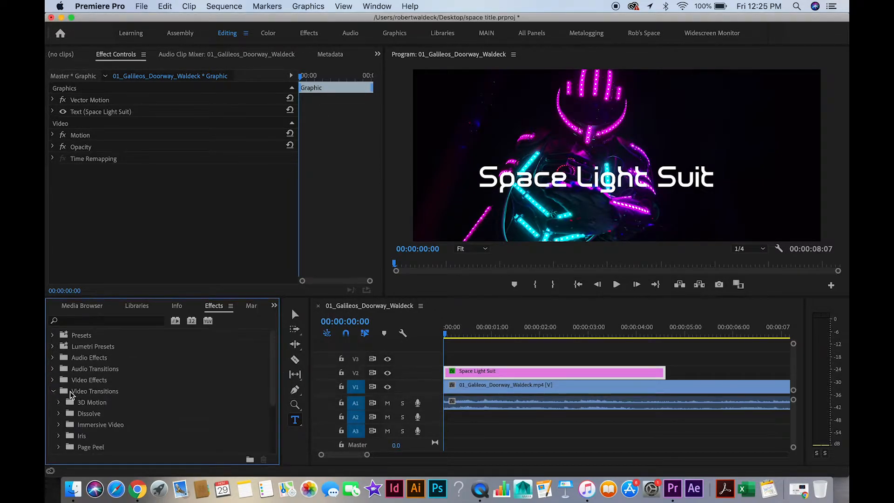
{"action": "scroll", "coordinate": [71, 394], "scroll_direction": "down", "scroll_amount": 3}
{"action": "left_click", "coordinate": [69, 392]}
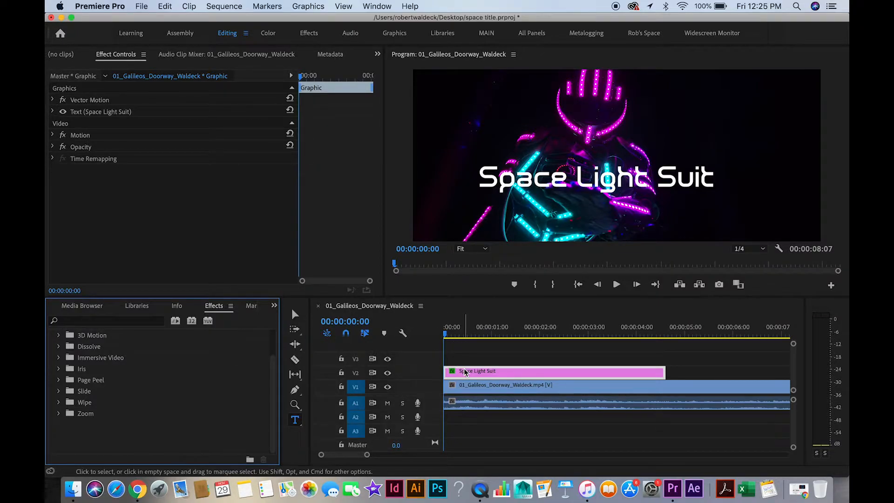
{"action": "left_click", "coordinate": [59, 402]}
Apply a Gradient Wipe transition with softness 10 to the start of the Space Light Suit title and select it.
{"action": "left_click_drag", "start_coordinate": [78, 430], "coordinate": [448, 375]}
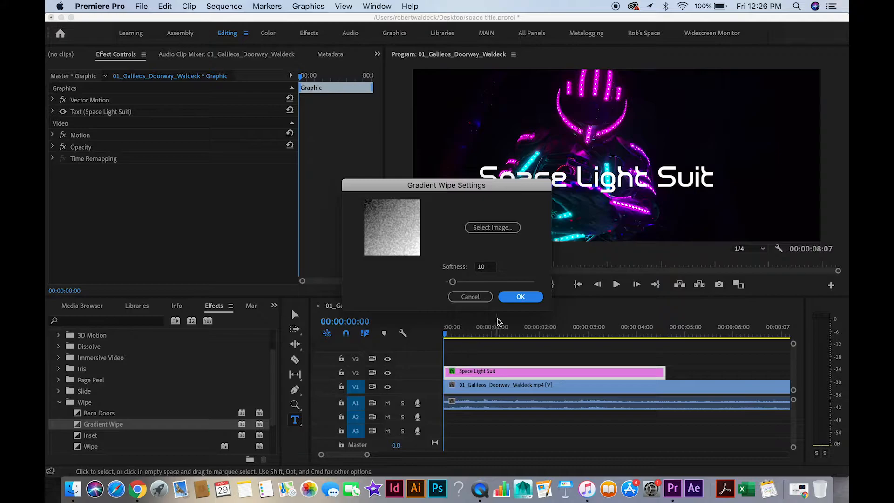
{"action": "left_click", "coordinate": [518, 296]}
{"action": "left_click", "coordinate": [454, 376]}
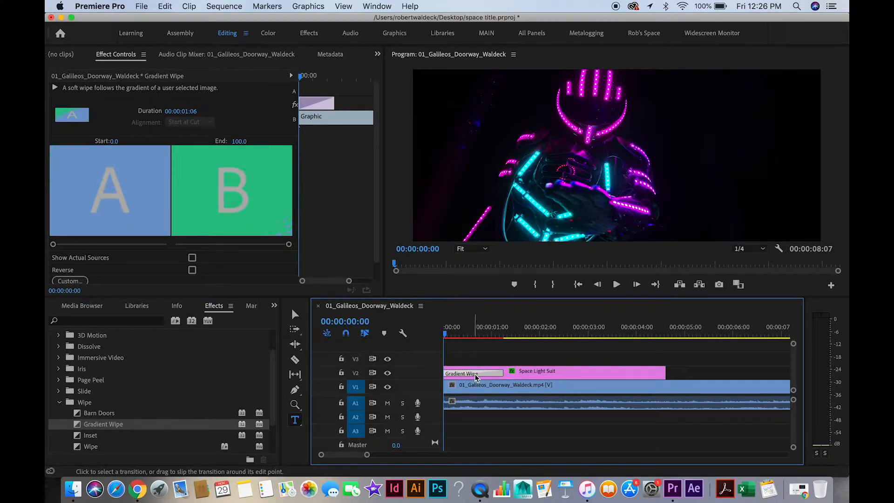
{"action": "left_click", "coordinate": [525, 370]}
{"action": "left_click", "coordinate": [488, 370]}
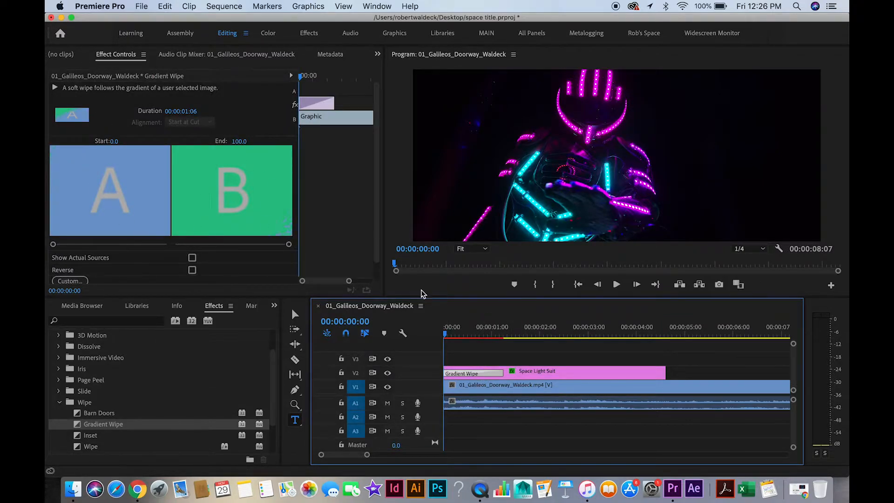
Play back the start of the sequence to preview the Gradient Wipe on the title.
{"action": "mouse_move", "coordinate": [447, 334]}
{"action": "left_mouse_down"}
{"action": "mouse_move", "coordinate": [510, 342]}
{"action": "mouse_move", "coordinate": [455, 330]}
{"action": "left_mouse_up"}
{"action": "key", "text": "space"}
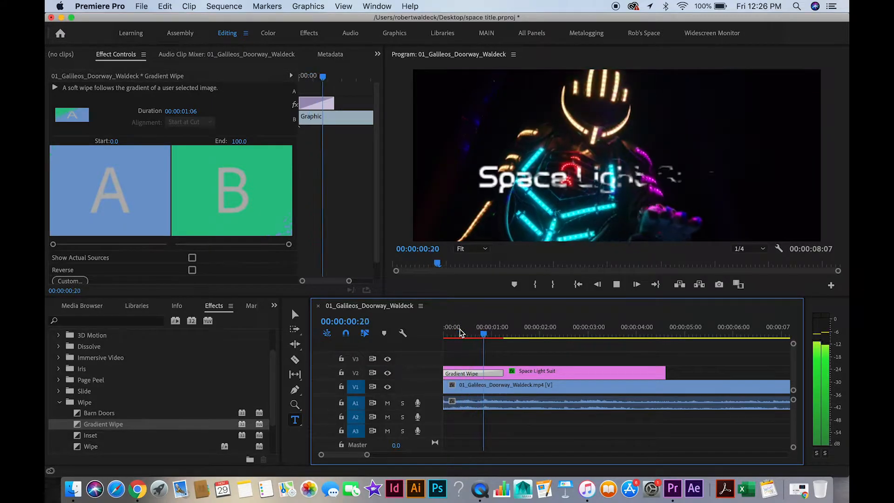
{"action": "key", "text": "space"}
Shorten the Gradient Wipe to 00:00:00:19 and preview it from the start of the sequence.
{"action": "left_click_drag", "start_coordinate": [499, 373], "coordinate": [477, 373]}
{"action": "left_click_drag", "start_coordinate": [501, 335], "coordinate": [410, 323]}
{"action": "key", "text": "space"}
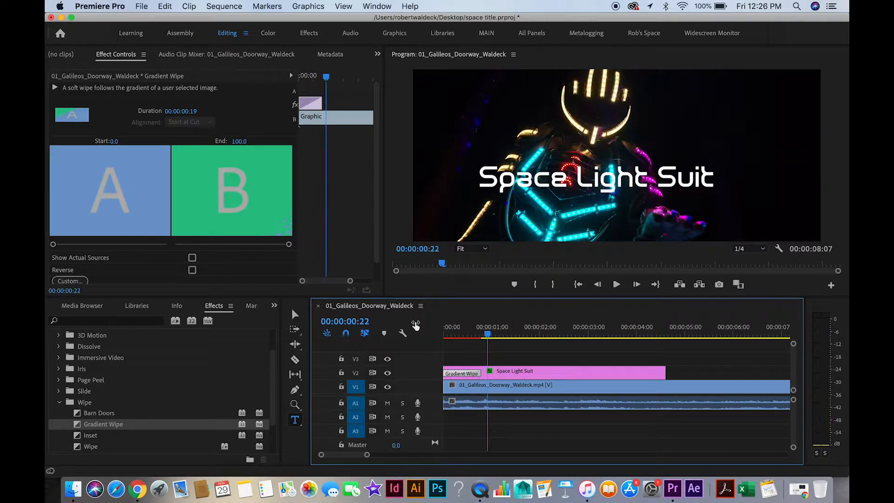
Lengthen the Gradient Wipe to 00:00:01:08 and preview it from the start of the sequence.
{"action": "left_click_drag", "start_coordinate": [481, 373], "coordinate": [507, 373]}
{"action": "key", "text": "Home"}
{"action": "key", "text": "space"}
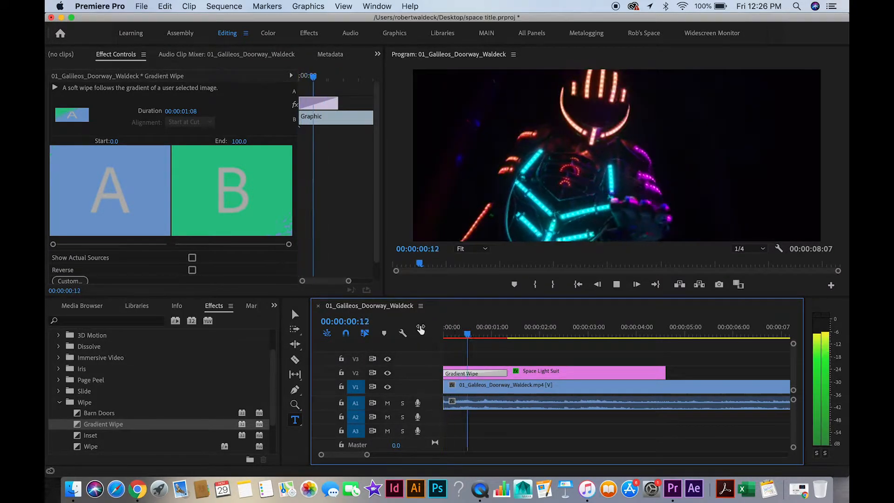
Reverse the Gradient Wipe's direction and play the title's entrance from the start.
{"action": "left_click_drag", "start_coordinate": [376, 202], "coordinate": [378, 221]}
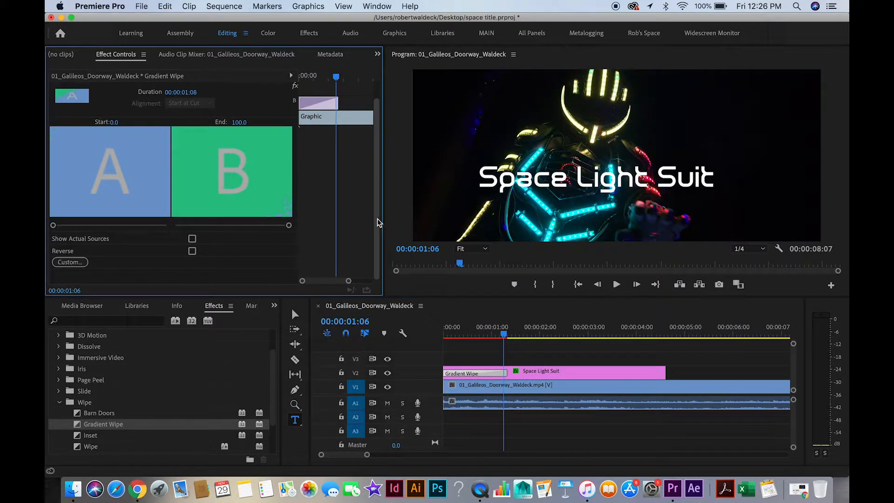
{"action": "left_click", "coordinate": [193, 254]}
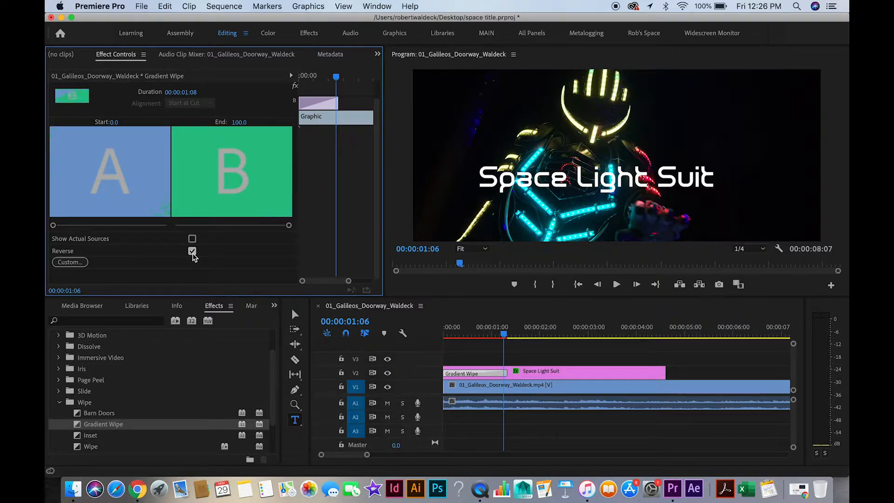
{"action": "left_click_drag", "start_coordinate": [505, 333], "coordinate": [420, 336]}
{"action": "key", "text": "space"}
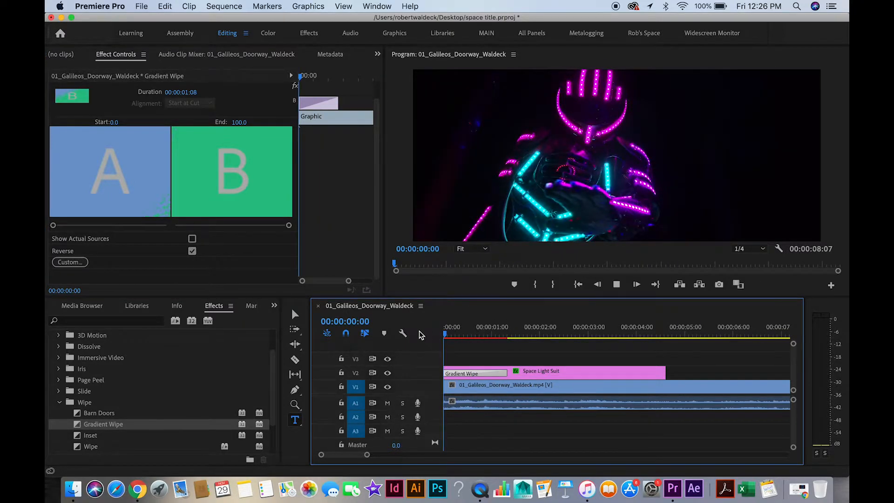
{"action": "key", "text": "space"}
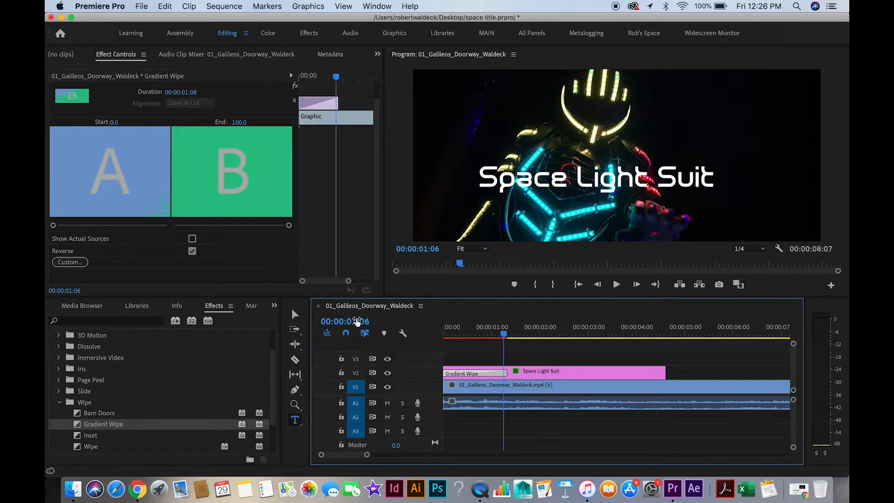
Turn off the Gradient Wipe's Reverse option and replay the title's entrance from the start.
{"action": "left_click", "coordinate": [192, 251]}
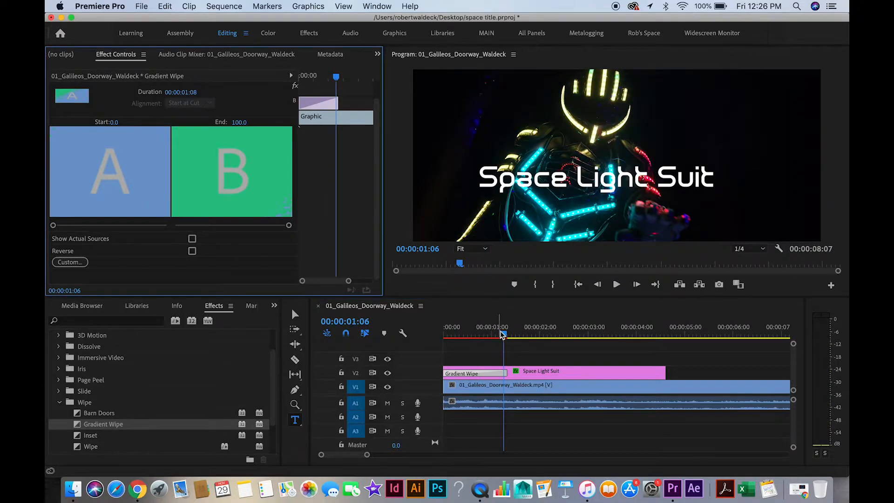
{"action": "left_click_drag", "start_coordinate": [503, 334], "coordinate": [405, 326]}
{"action": "key", "text": "space"}
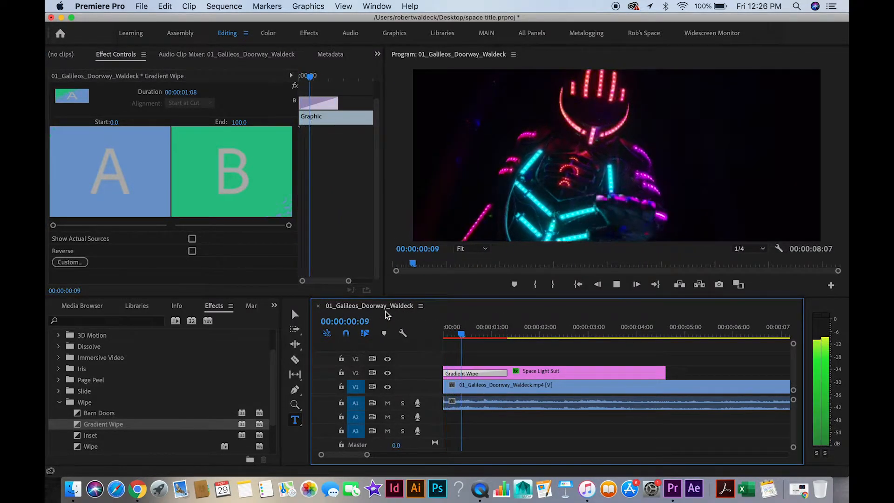
{"action": "key", "text": "space"}
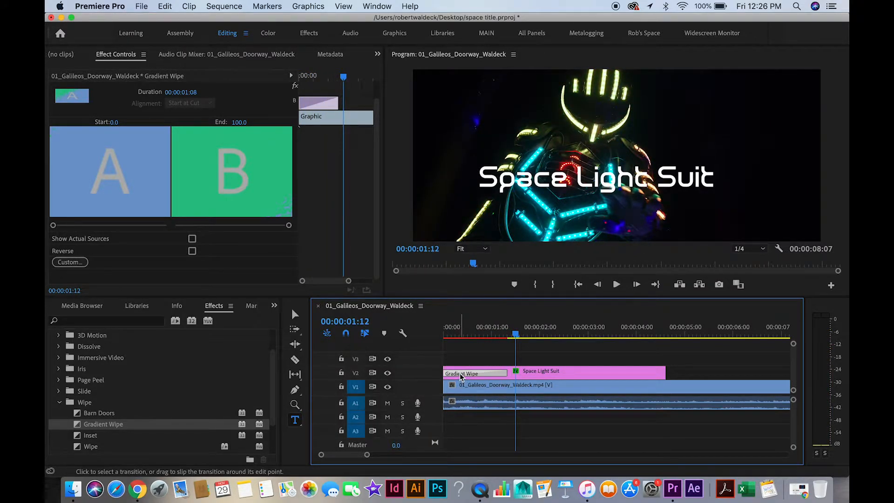
Replace the Gradient Wipe at the start of the Space Light Suit title with a Barn Doors transition.
{"action": "key", "text": "Delete"}
{"action": "left_click", "coordinate": [87, 415]}
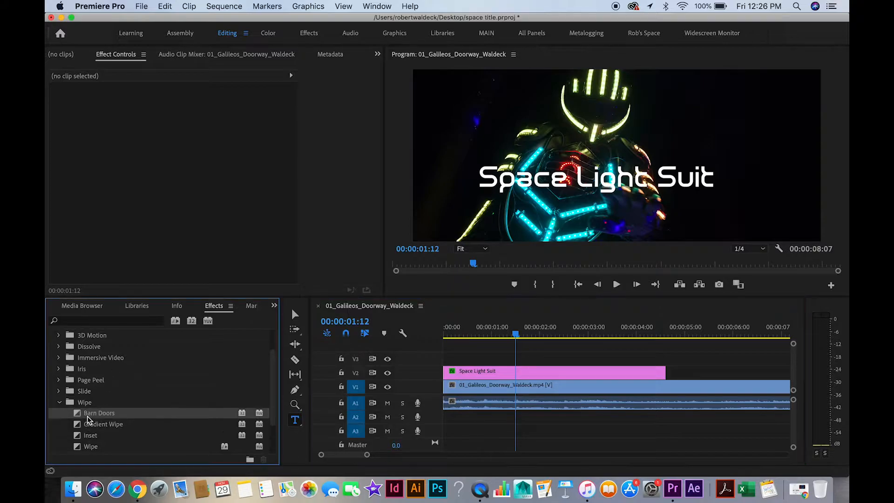
{"action": "left_click_drag", "start_coordinate": [80, 416], "coordinate": [450, 376]}
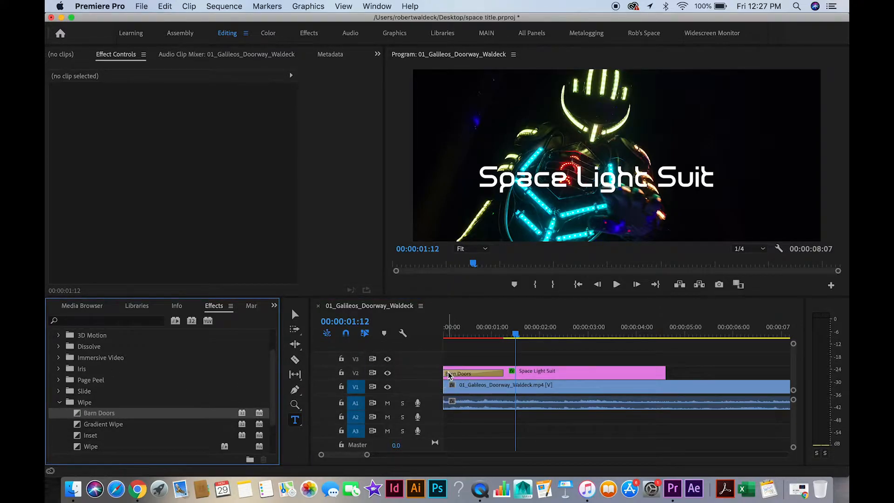
Play the Space Light Suit title's Barn Doors entrance from 00:00:00:05 and select the transition on the title clip.
{"action": "left_click_drag", "start_coordinate": [514, 336], "coordinate": [453, 344]}
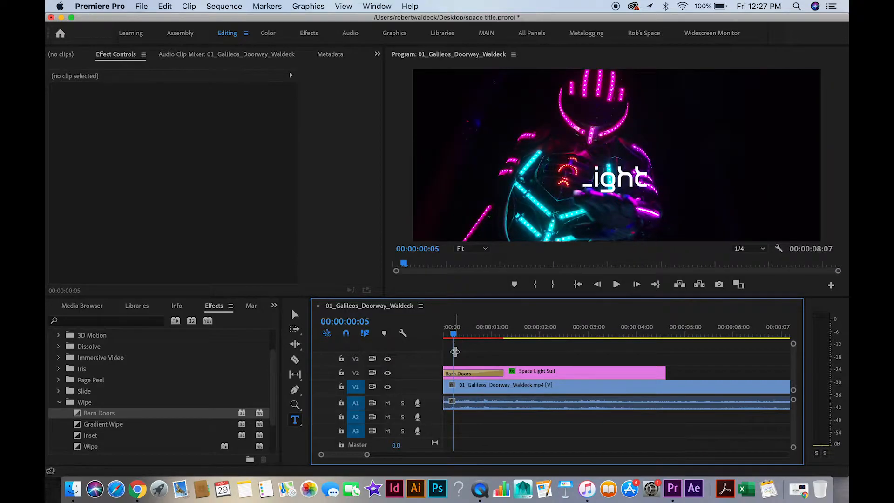
{"action": "left_click", "coordinate": [460, 374]}
{"action": "key", "text": "space"}
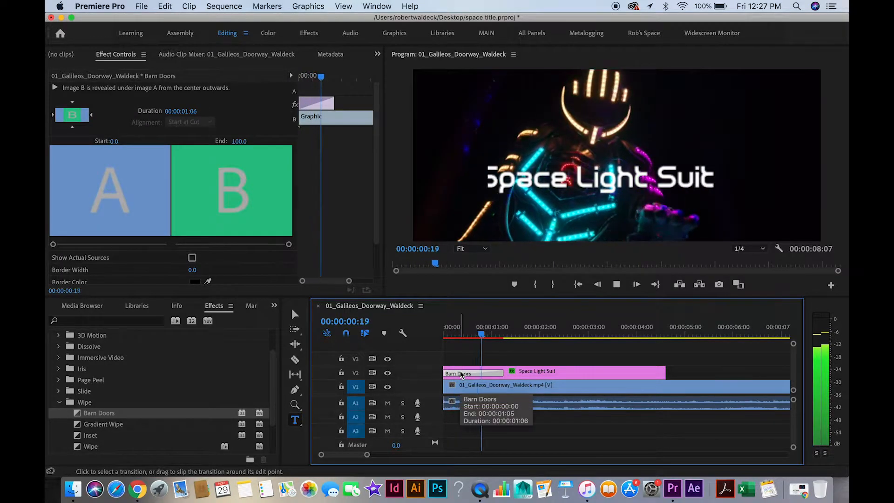
Turn on Reverse for the Barn Doors transition and play the title's entrance from the start of the sequence.
{"action": "left_click_drag", "start_coordinate": [378, 194], "coordinate": [378, 238]}
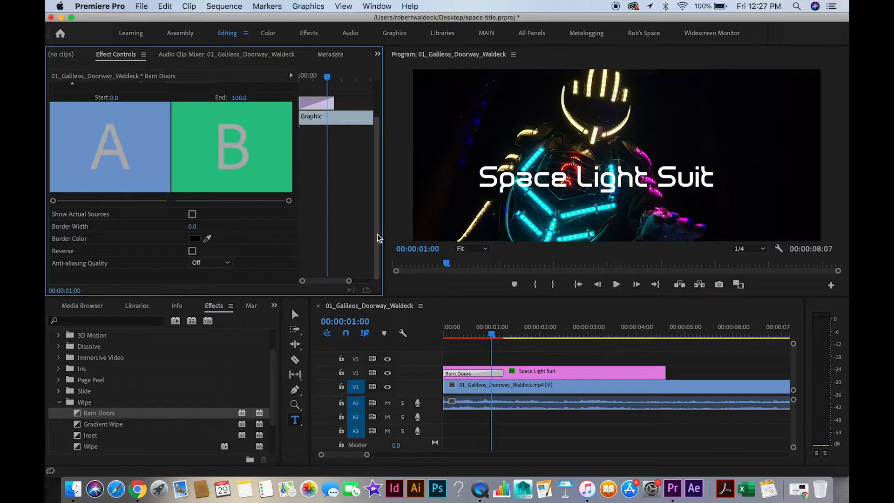
{"action": "left_click", "coordinate": [192, 251]}
{"action": "left_click_drag", "start_coordinate": [493, 331], "coordinate": [417, 329]}
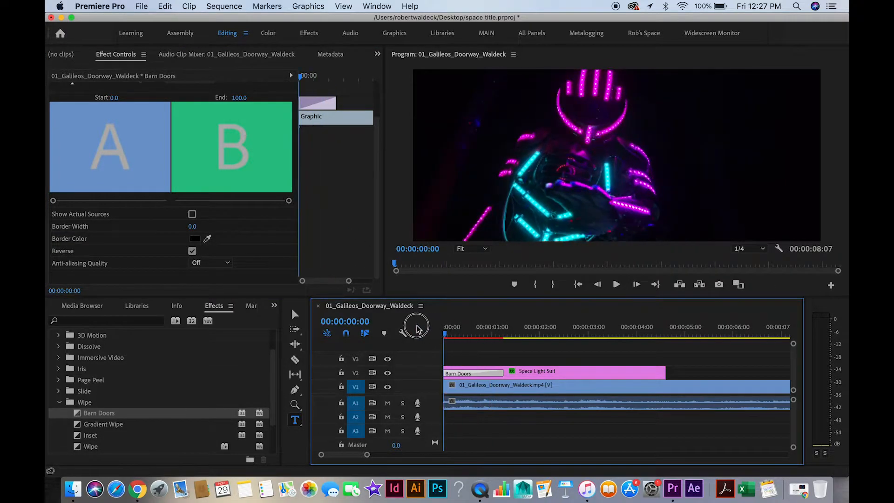
{"action": "key", "text": "space"}
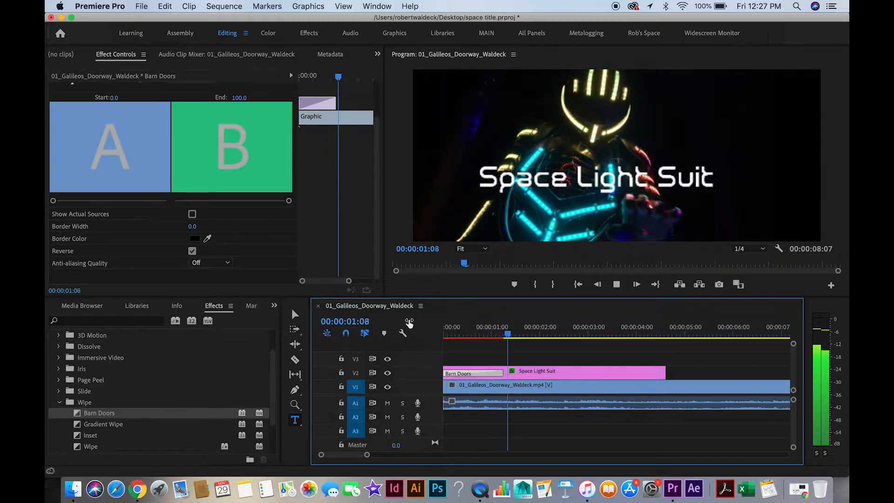
Turn off the Barn Doors transition's Reverse option, then delete the transition from the Space Light Suit title.
{"action": "left_click_drag", "start_coordinate": [549, 325], "coordinate": [419, 326]}
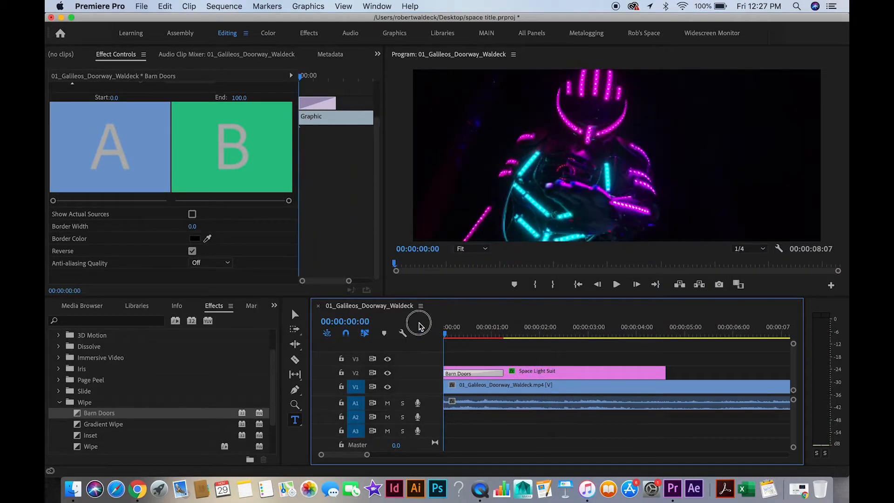
{"action": "left_click", "coordinate": [192, 251]}
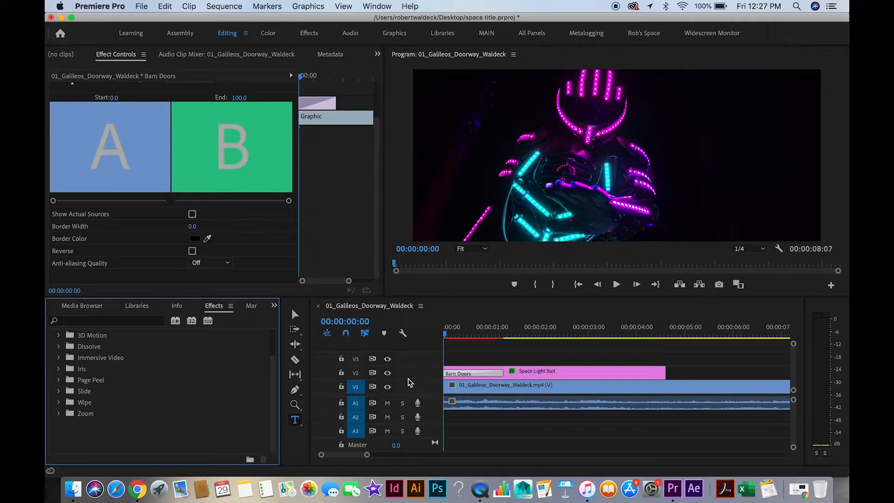
{"action": "left_click", "coordinate": [466, 376]}
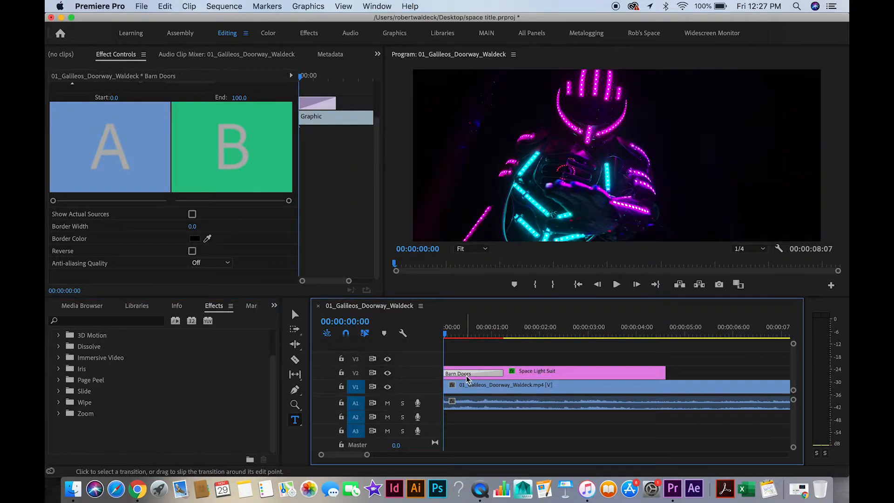
{"action": "key", "text": "Delete"}
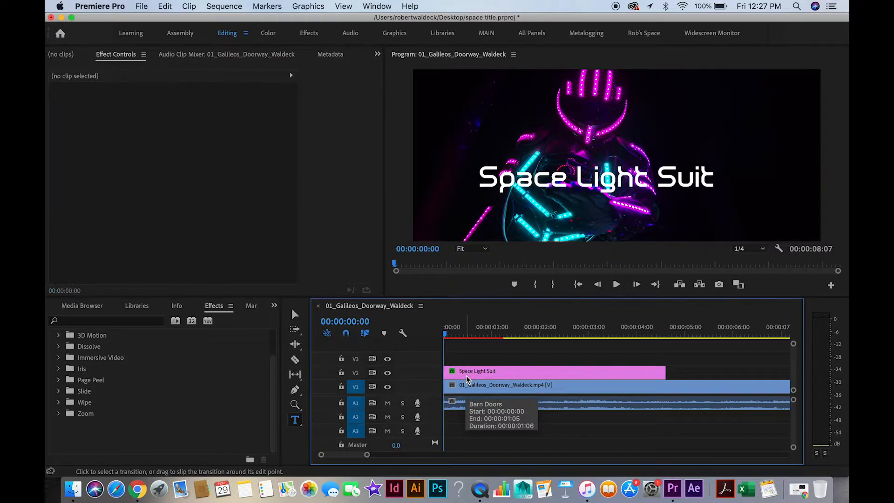
Apply the Cube Spin transition to the start of the Space Light Suit title and play it from the start.
{"action": "left_click", "coordinate": [59, 336]}
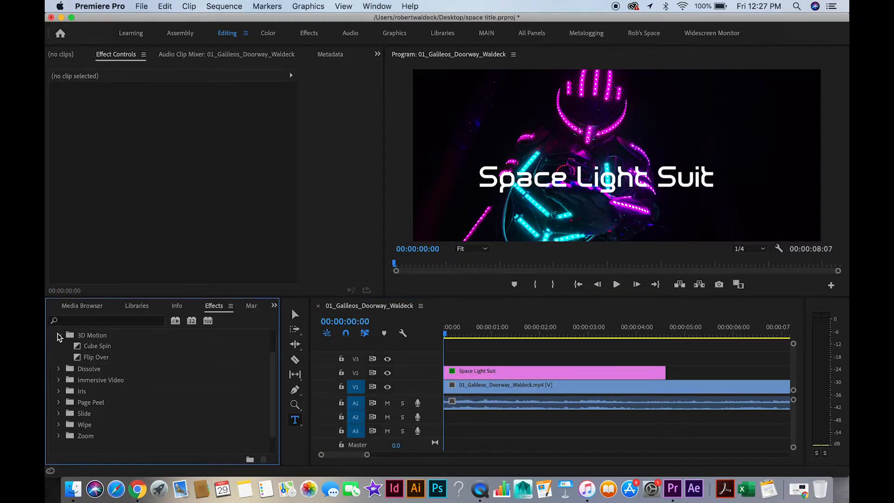
{"action": "left_click", "coordinate": [77, 347]}
{"action": "left_click_drag", "start_coordinate": [77, 346], "coordinate": [448, 376]}
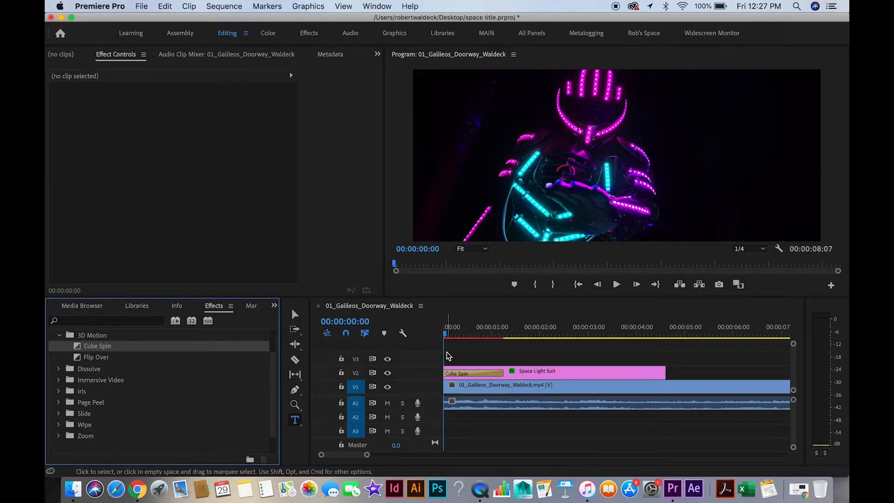
{"action": "left_click_drag", "start_coordinate": [446, 334], "coordinate": [399, 319]}
{"action": "key", "text": "space"}
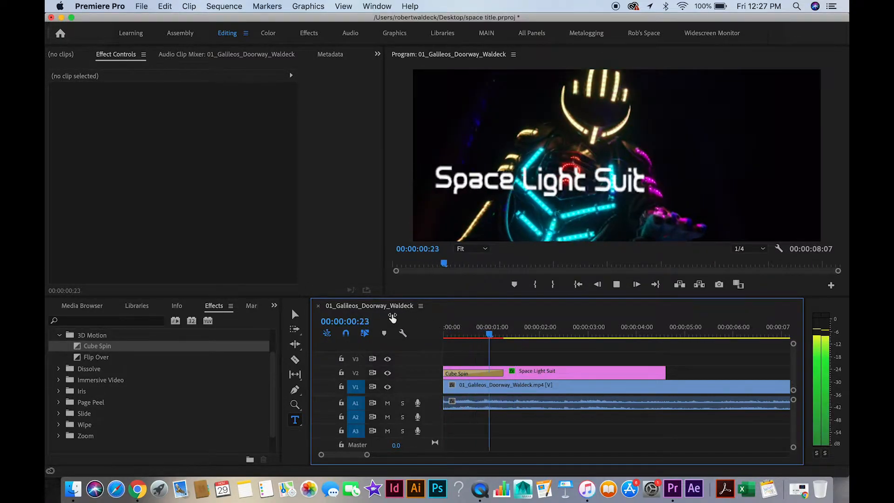
Turn on Reverse for the Cube Spin transition and replay the title's entrance from the start.
{"action": "left_click", "coordinate": [457, 373]}
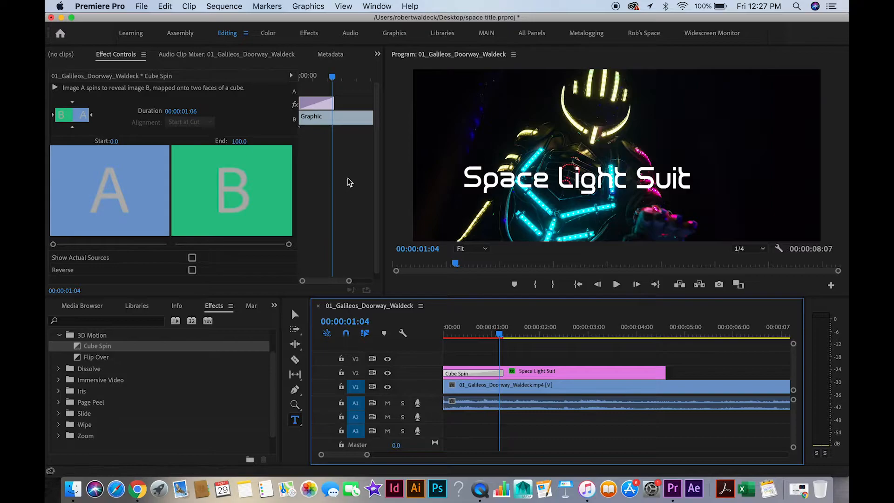
{"action": "left_click", "coordinate": [192, 270]}
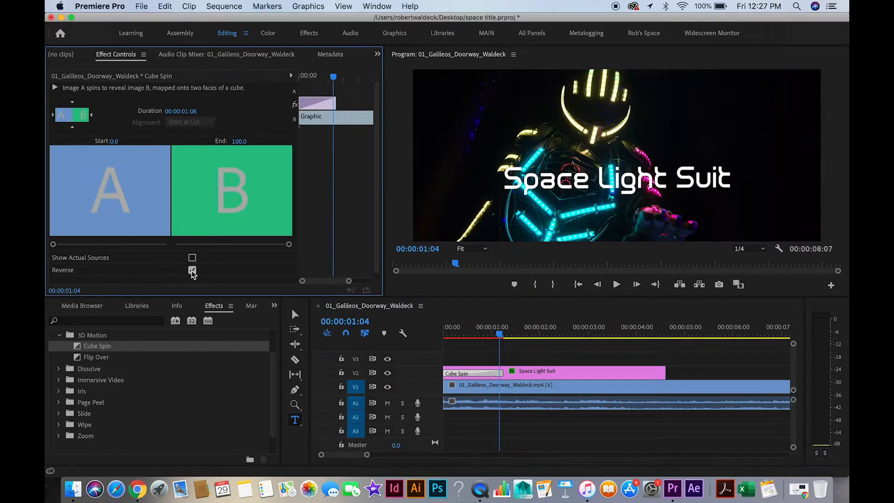
{"action": "left_click_drag", "start_coordinate": [501, 339], "coordinate": [379, 319]}
{"action": "key", "text": "space"}
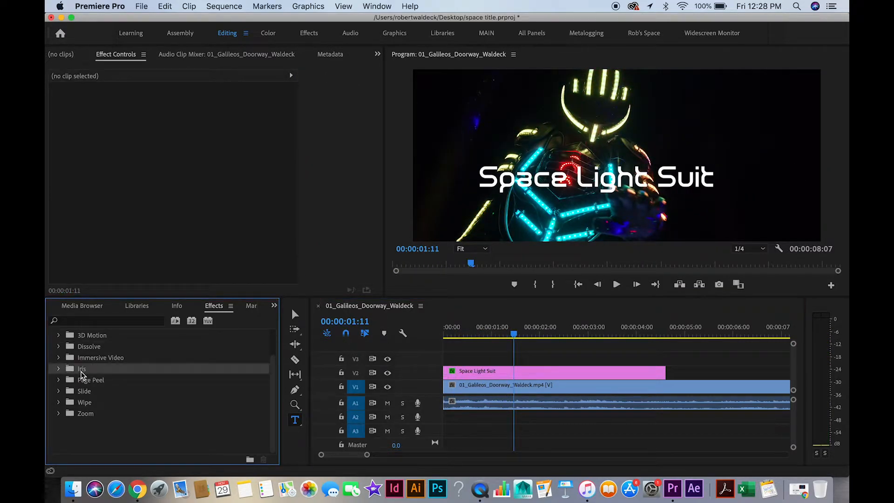
Apply the Iris Round transition to the start of the Space Light Suit title and preview it from the start.
{"action": "left_click", "coordinate": [58, 370]}
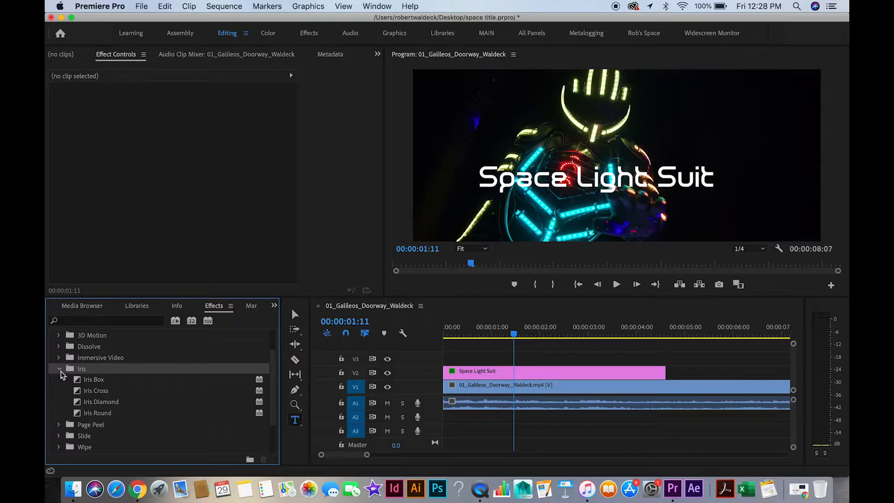
{"action": "left_click_drag", "start_coordinate": [88, 412], "coordinate": [450, 371]}
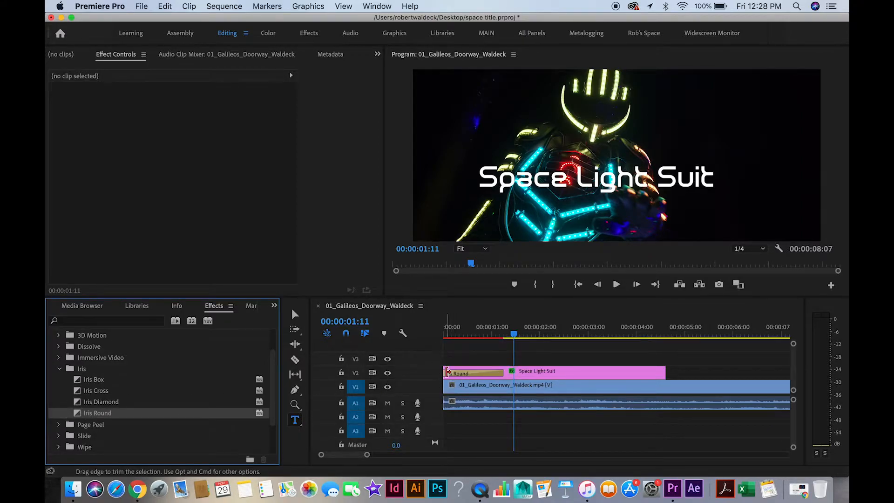
{"action": "left_click_drag", "start_coordinate": [513, 337], "coordinate": [444, 334]}
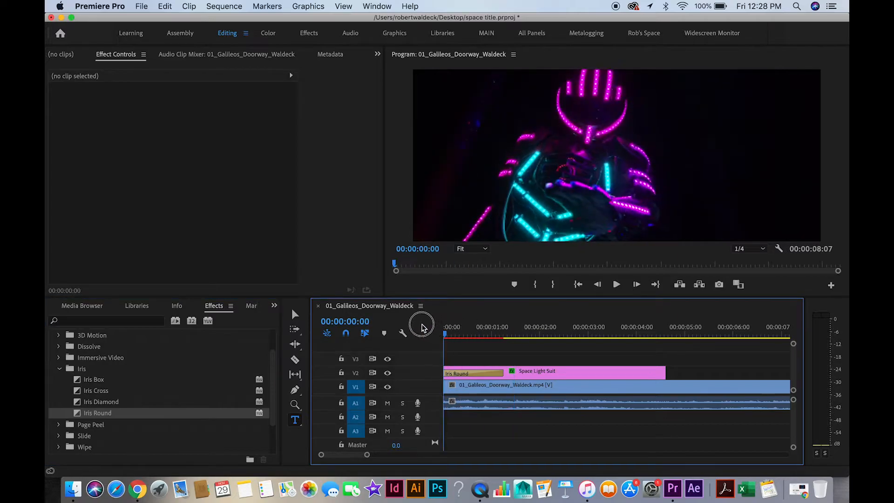
{"action": "key", "text": "space"}
{"action": "key", "text": "space"}
With the playhead at 00:00:00:12, set the Iris Round transition's Border Width to 10.0 and its Border Color to near-white FCF7F7.
{"action": "left_click_drag", "start_coordinate": [488, 332], "coordinate": [467, 334]}
{"action": "left_click", "coordinate": [474, 373]}
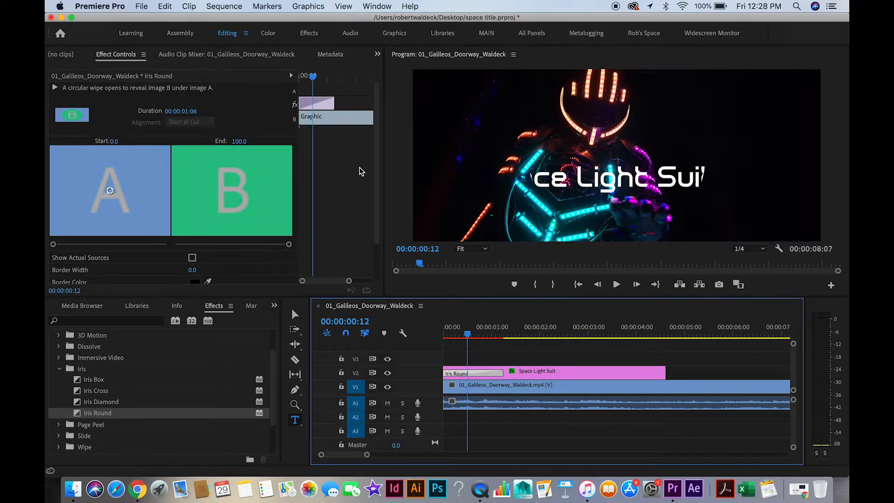
{"action": "left_click_drag", "start_coordinate": [375, 160], "coordinate": [371, 204]}
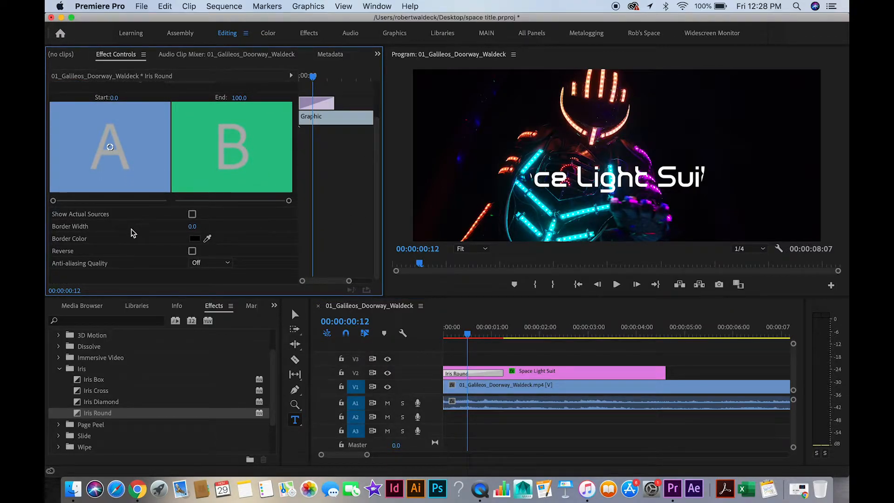
{"action": "left_click", "coordinate": [191, 227]}
{"action": "key", "text": "Return"}
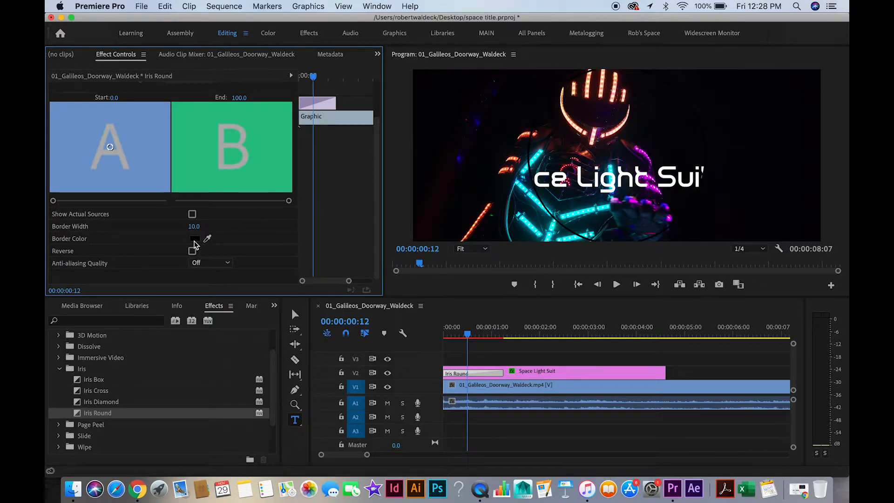
{"action": "left_click", "coordinate": [194, 239]}
{"action": "left_click", "coordinate": [319, 254]}
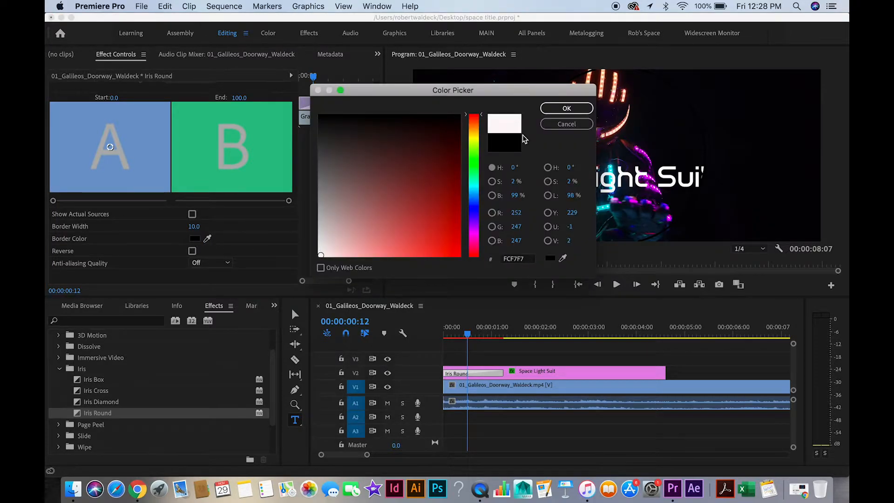
{"action": "left_click", "coordinate": [563, 108]}
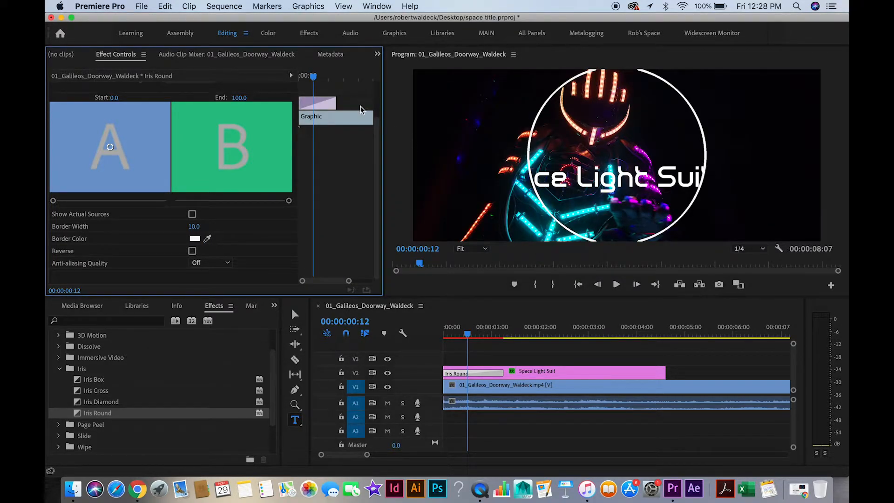
Play the bordered Iris Round entrance twice from the start of the sequence.
{"action": "left_click_drag", "start_coordinate": [466, 332], "coordinate": [437, 331]}
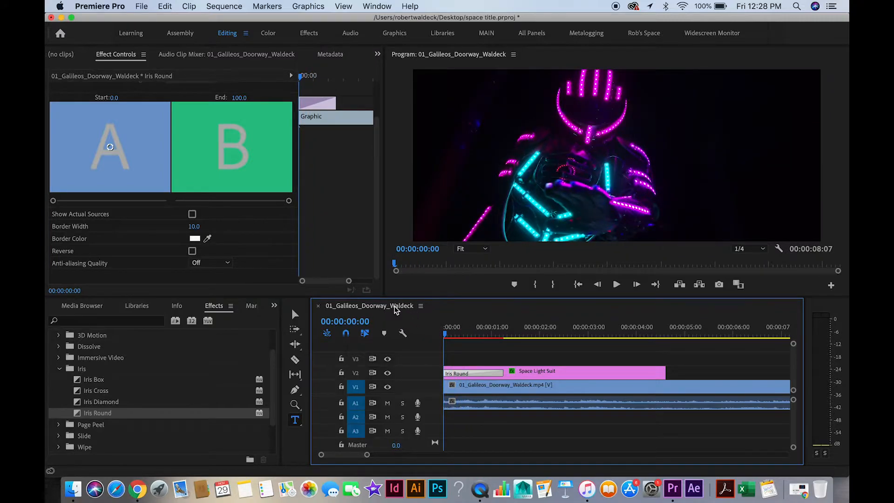
{"action": "key", "text": "space"}
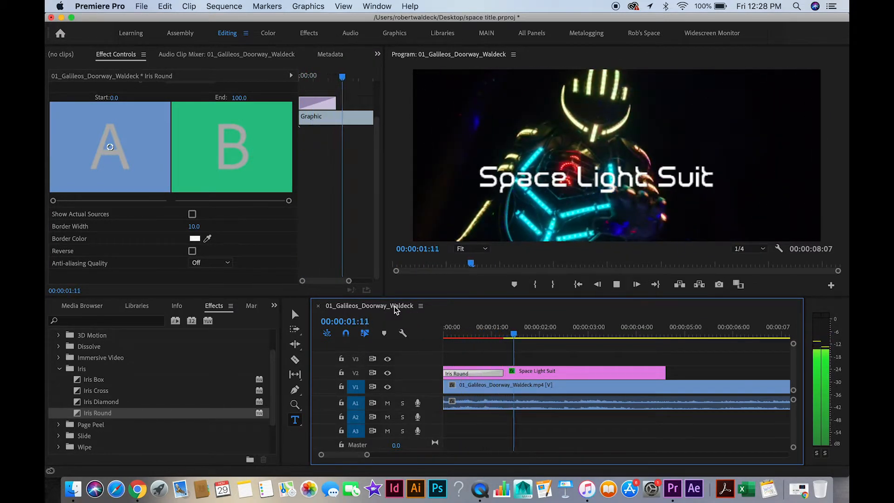
{"action": "key", "text": "space"}
{"action": "left_click_drag", "start_coordinate": [528, 332], "coordinate": [443, 330]}
{"action": "key", "text": "space"}
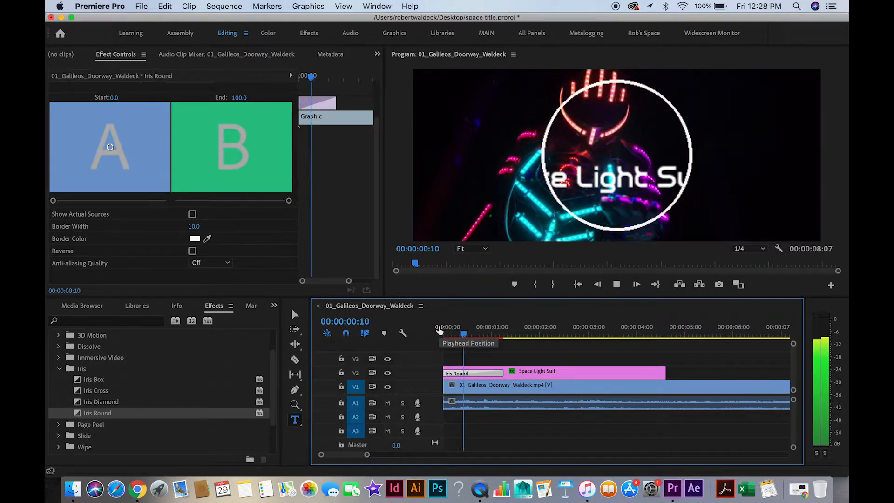
{"action": "key", "text": "space"}
Replace the Iris Round at the start of the Space Light Suit title with the Immersive Video transition VR Gradient Wipe.
{"action": "key", "text": "BackSpace"}
{"action": "left_click", "coordinate": [59, 369]}
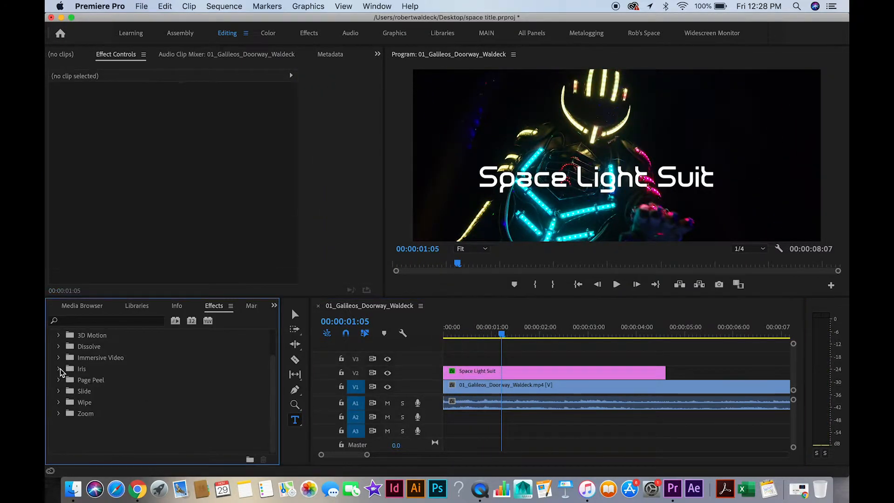
{"action": "left_click", "coordinate": [92, 368]}
{"action": "left_click", "coordinate": [93, 357]}
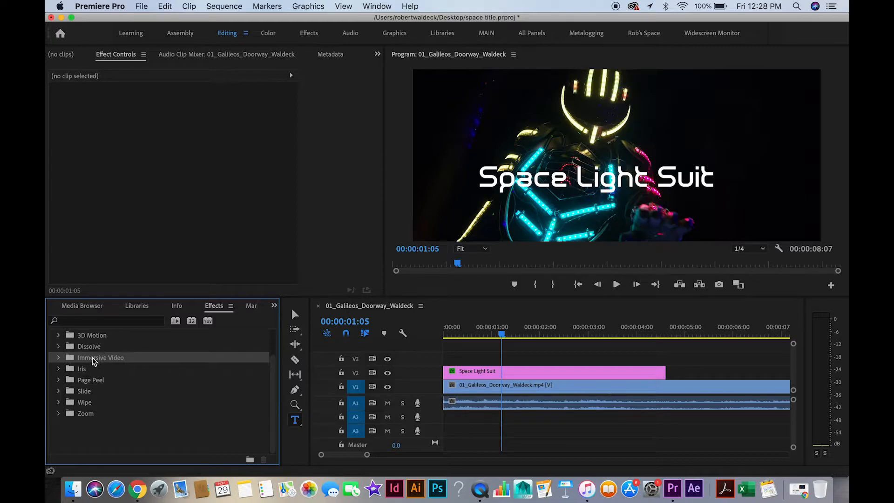
{"action": "left_click", "coordinate": [59, 358]}
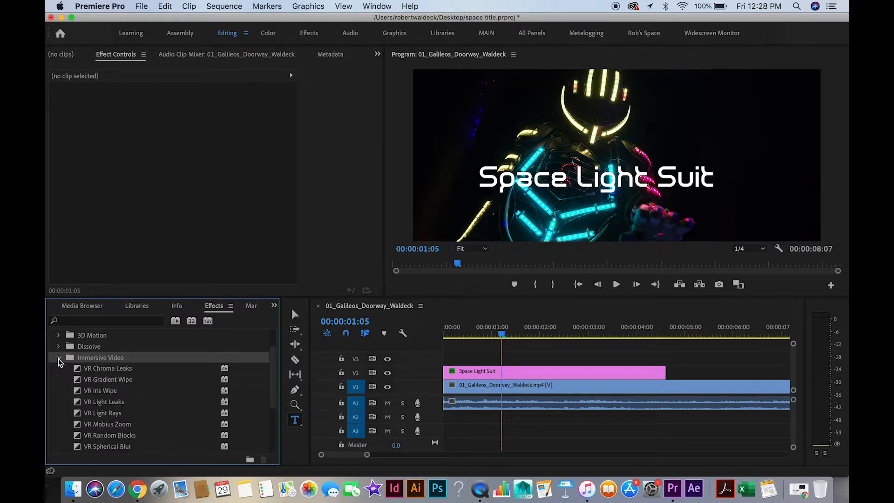
{"action": "left_click", "coordinate": [84, 382]}
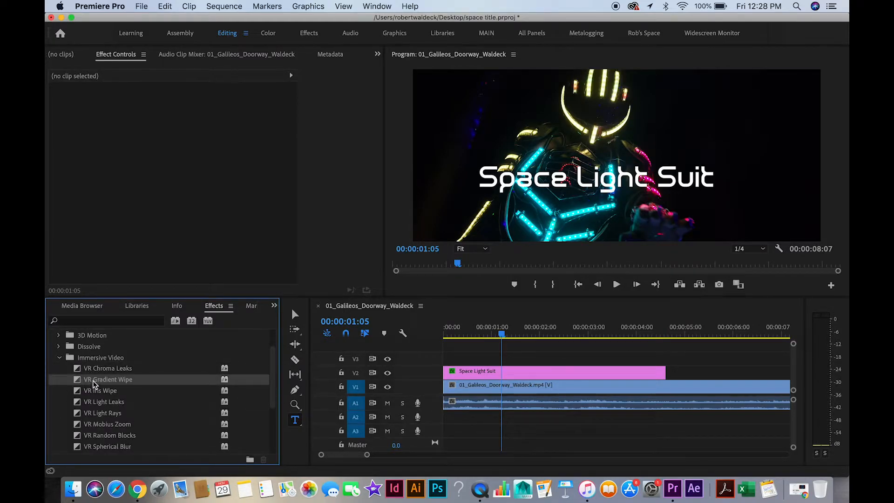
{"action": "left_click_drag", "start_coordinate": [82, 382], "coordinate": [448, 370]}
Play the VR Gradient Wipe entrance from the start, then inspect the title at 00:00:00:07.
{"action": "left_click_drag", "start_coordinate": [495, 333], "coordinate": [442, 332]}
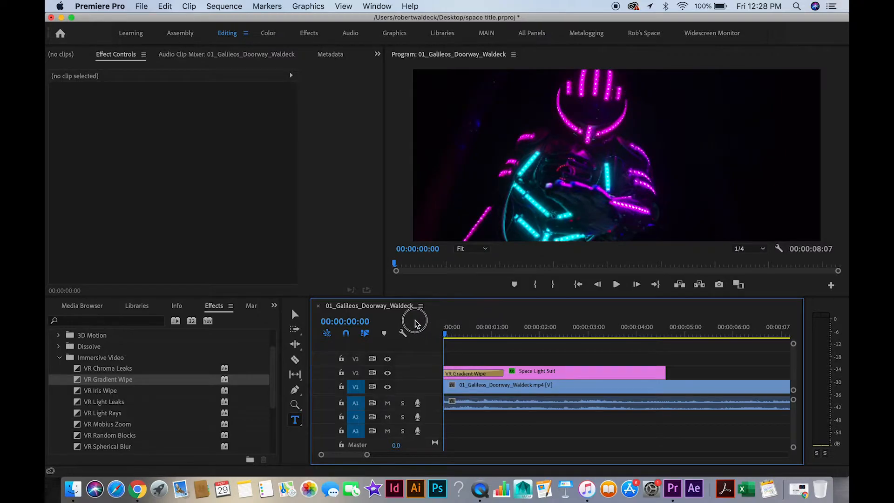
{"action": "key", "text": "space"}
{"action": "left_click_drag", "start_coordinate": [475, 334], "coordinate": [457, 339]}
Try Invert Gradient on the title's VR Gradient Wipe and check the transition up to 00:00:00:14.
{"action": "left_click", "coordinate": [468, 373]}
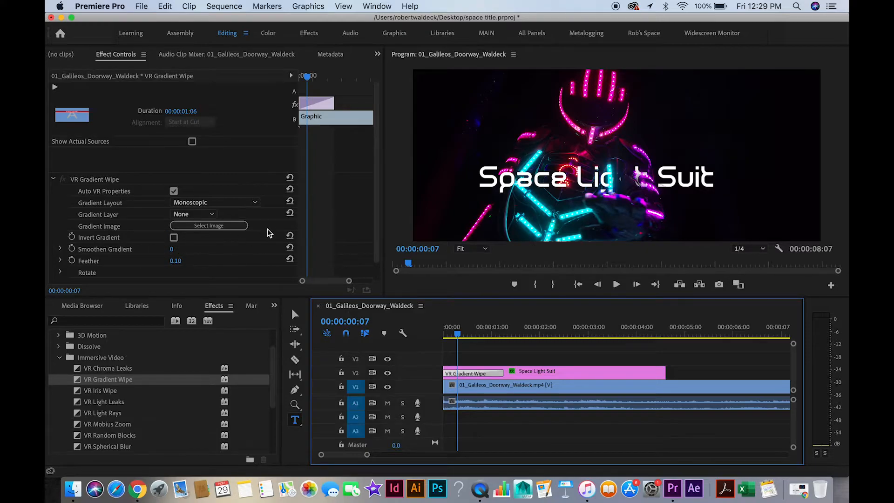
{"action": "left_click", "coordinate": [175, 238]}
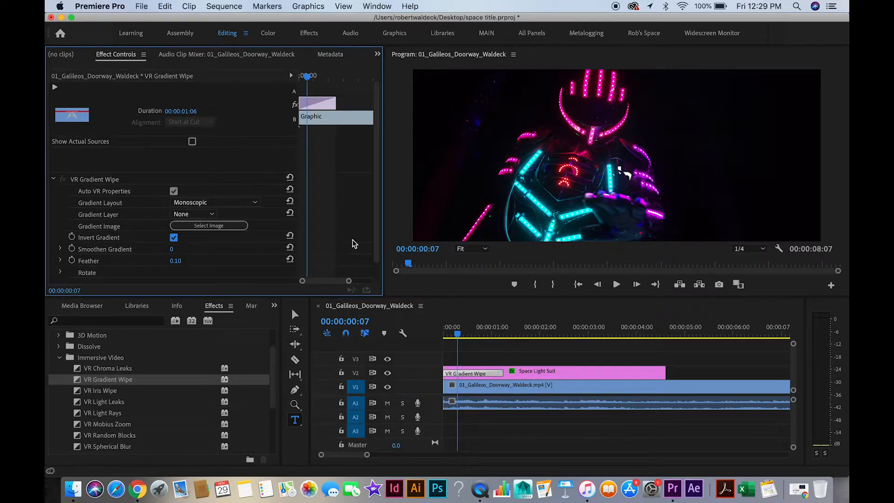
{"action": "mouse_move", "coordinate": [457, 334]}
{"action": "left_mouse_down"}
{"action": "mouse_move", "coordinate": [507, 333]}
{"action": "mouse_move", "coordinate": [473, 330]}
{"action": "left_mouse_up"}
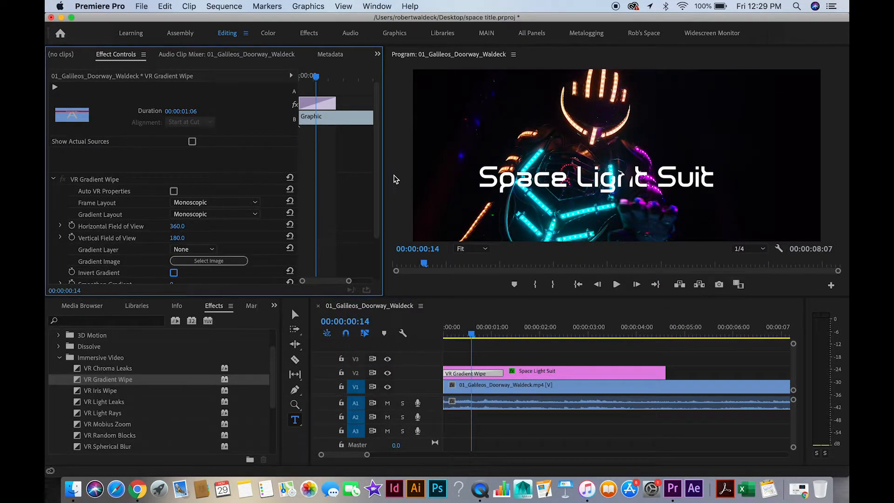
Turn on keyframing for the VR Gradient Wipe's Feather, Tilt (X axis) and Pan (Y axis) at 00:00:00:01.
{"action": "scroll", "coordinate": [376, 199], "scroll_direction": "down", "scroll_amount": 3}
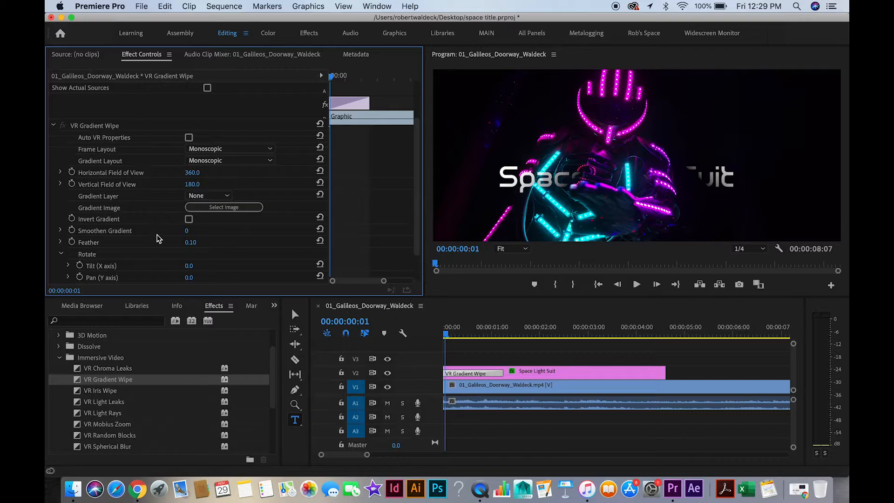
{"action": "left_click", "coordinate": [71, 242]}
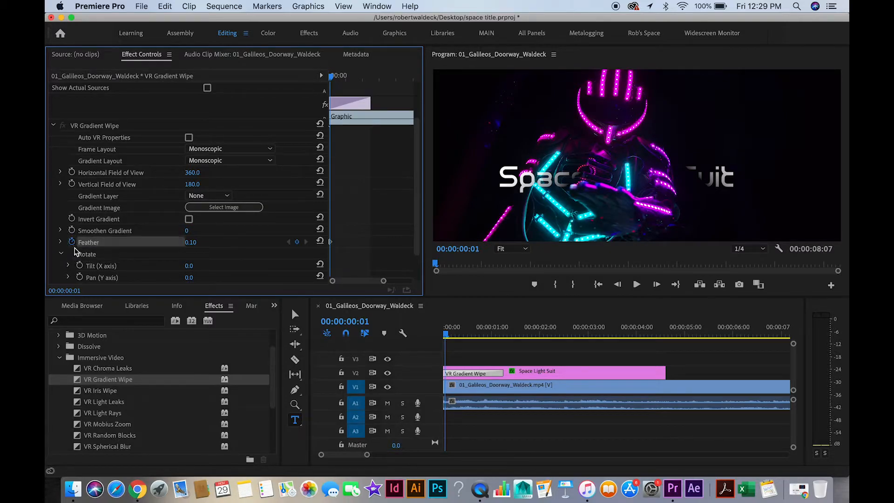
{"action": "left_click", "coordinate": [80, 265]}
{"action": "left_click", "coordinate": [80, 277]}
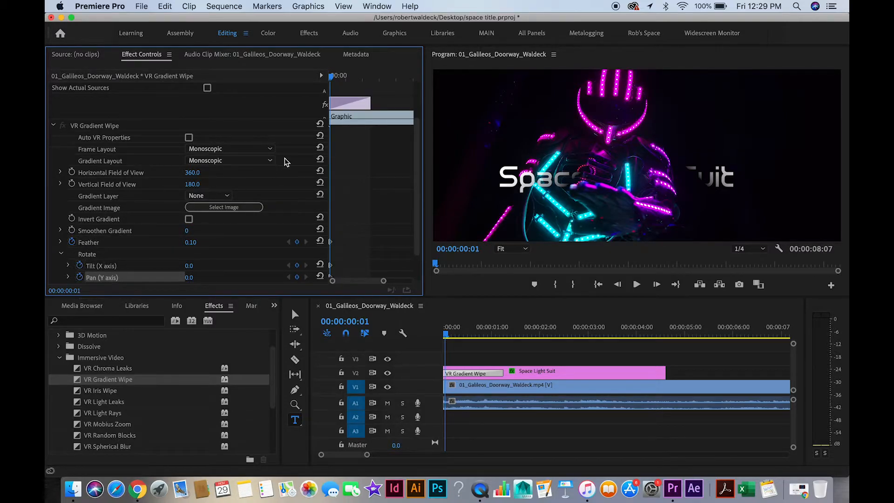
At 00:00:00:07, set the wipe's Feather to 0.90, Tilt to -18.0° and Pan to -44.0°, then play from the start.
{"action": "left_click_drag", "start_coordinate": [331, 76], "coordinate": [340, 83]}
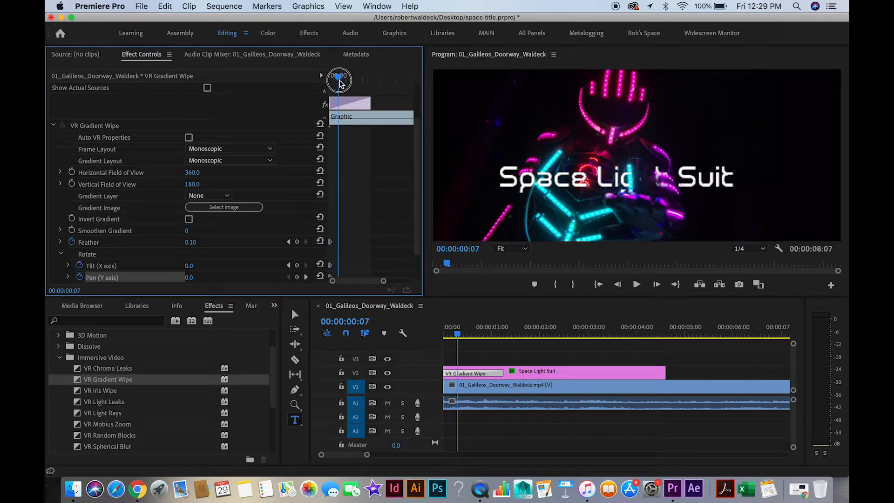
{"action": "left_click_drag", "start_coordinate": [340, 83], "coordinate": [338, 82]}
{"action": "left_click_drag", "start_coordinate": [190, 243], "coordinate": [232, 242]}
{"action": "left_click_drag", "start_coordinate": [186, 266], "coordinate": [163, 278]}
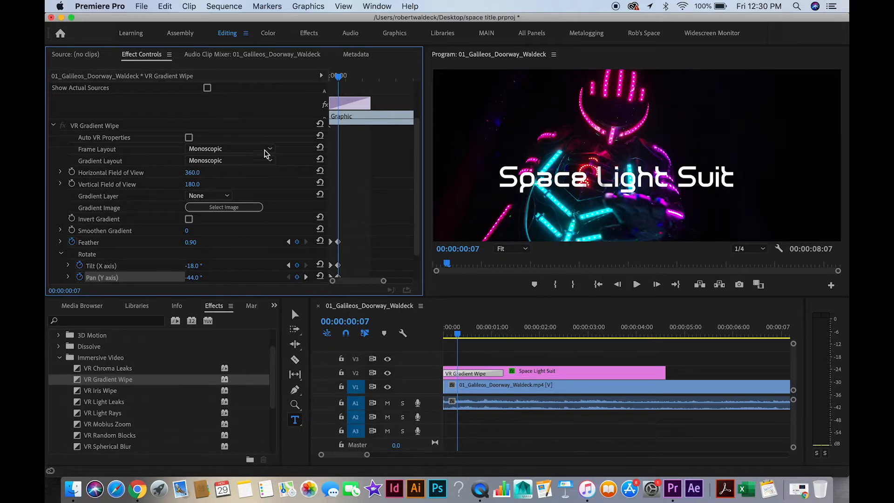
{"action": "left_click_drag", "start_coordinate": [338, 76], "coordinate": [281, 66]}
{"action": "key", "text": "space"}
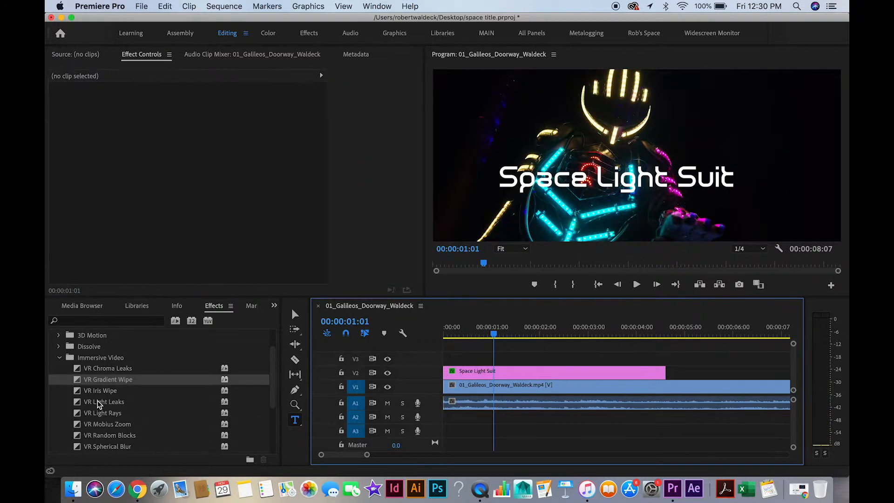
Replace the title's VR Gradient Wipe with VR Iris Wipe and turn on Point of Interest keyframing at 00:00:00:03.
{"action": "left_click_drag", "start_coordinate": [99, 391], "coordinate": [449, 371]}
{"action": "left_click", "coordinate": [453, 373]}
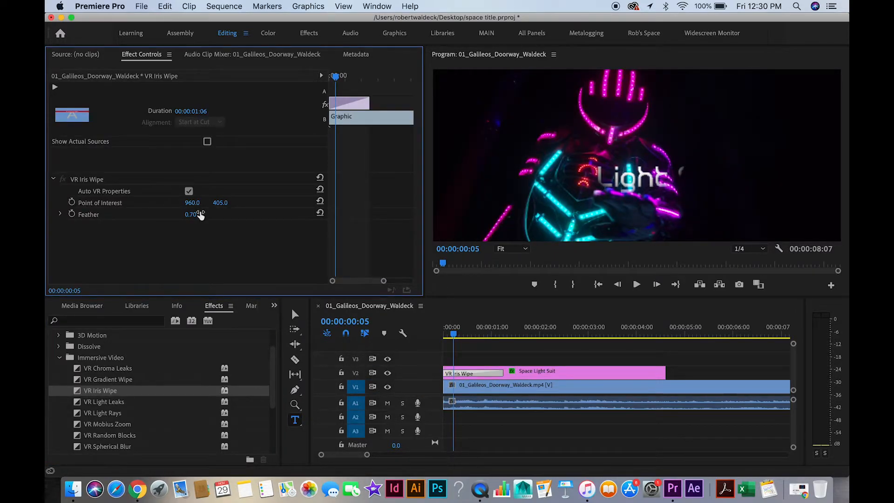
{"action": "left_click", "coordinate": [332, 77]}
{"action": "left_click", "coordinate": [72, 202]}
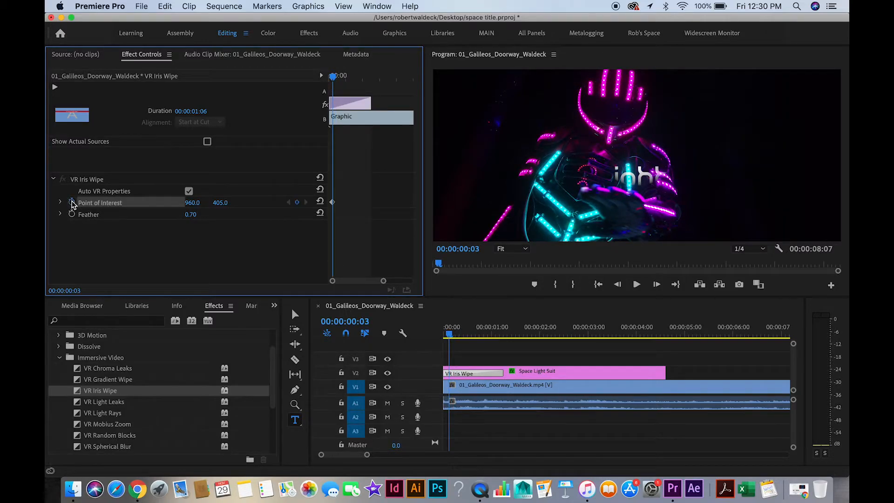
Keyframe the VR Iris Wipe's Point of Interest to 1072.0, 405.0 at 00:00:00:09 and 1027.0, 231.0 at 00:00:00:16.
{"action": "left_click", "coordinate": [339, 78]}
{"action": "left_click_drag", "start_coordinate": [340, 78], "coordinate": [341, 78]}
{"action": "left_click_drag", "start_coordinate": [196, 203], "coordinate": [247, 203]}
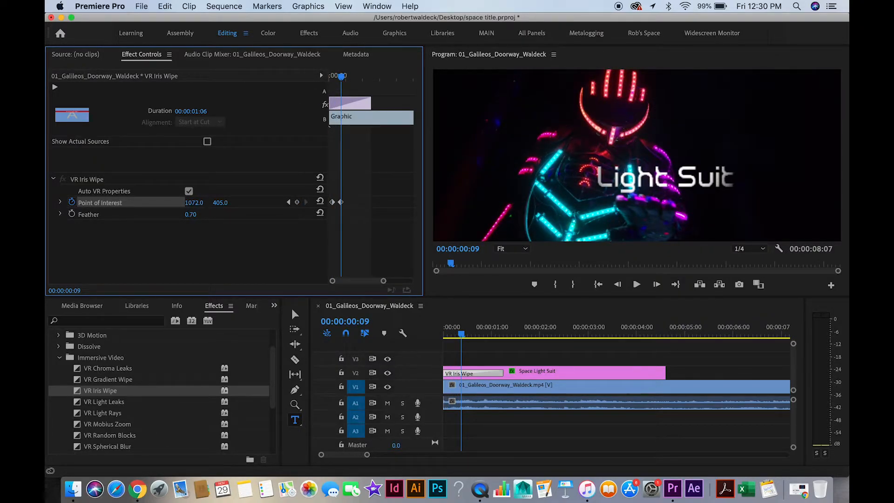
{"action": "left_click_drag", "start_coordinate": [343, 77], "coordinate": [351, 77]}
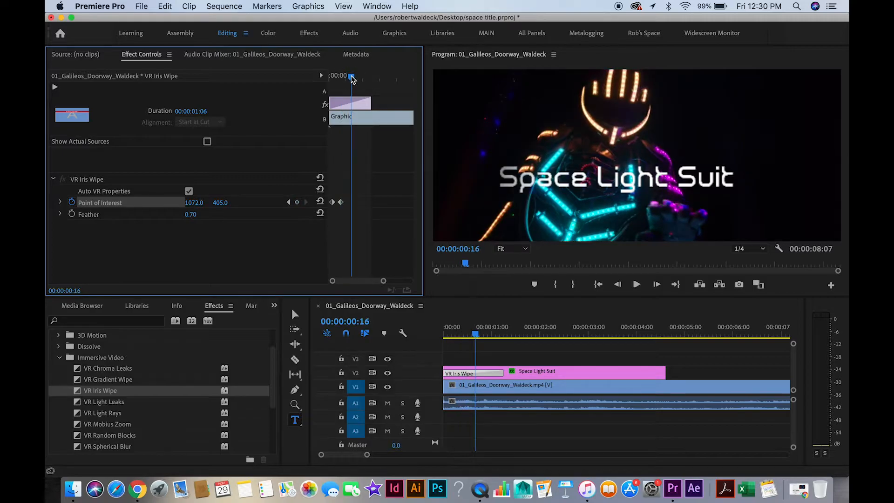
{"action": "left_click_drag", "start_coordinate": [221, 202], "coordinate": [174, 203]}
Play the animated VR Iris Wipe entrance from the start of the sequence.
{"action": "left_click", "coordinate": [331, 76]}
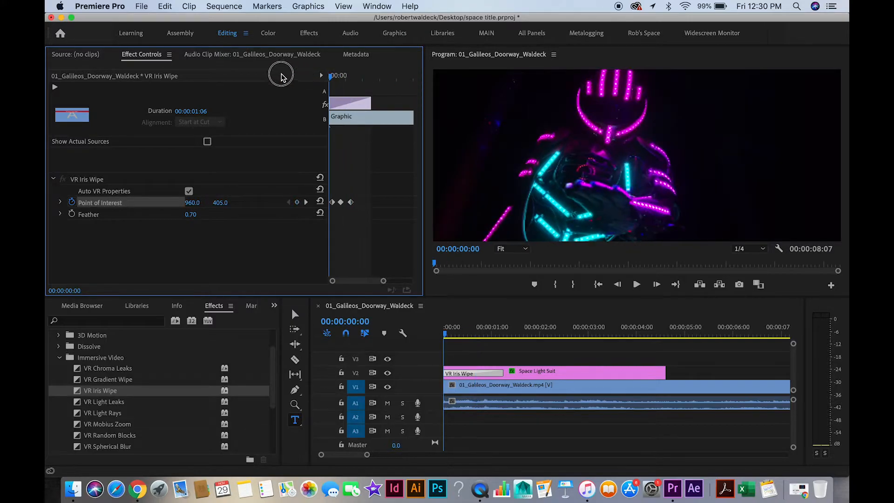
{"action": "key", "text": "space"}
{"action": "key", "text": "space"}
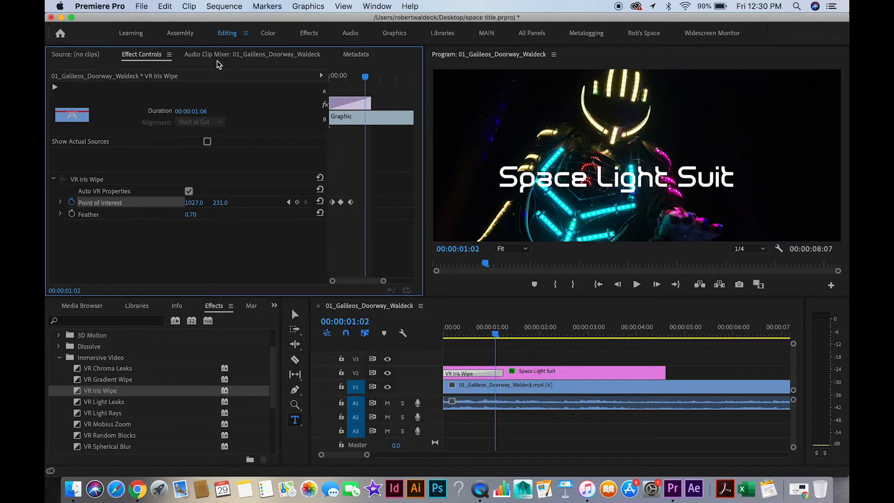
Remove the VR Iris Wipe from the Space Light Suit title and apply VR Spherical Blur to the title's start.
{"action": "left_click", "coordinate": [107, 378]}
{"action": "left_click", "coordinate": [104, 392]}
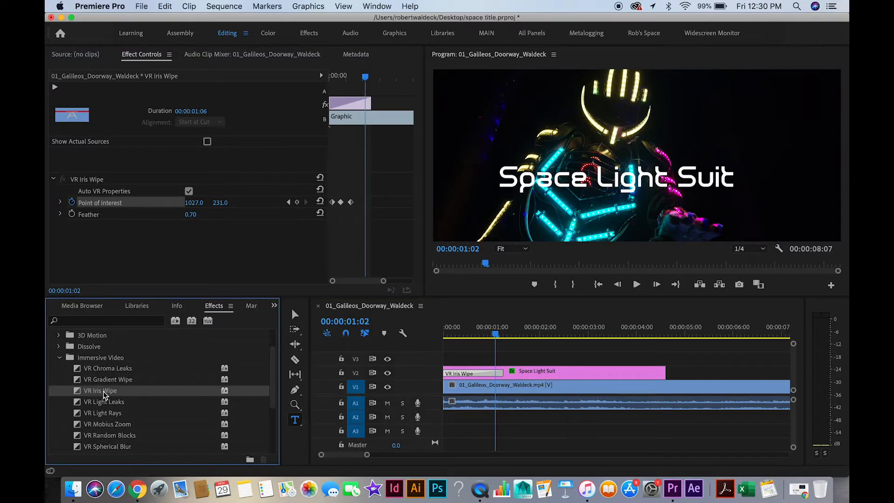
{"action": "left_click", "coordinate": [87, 216]}
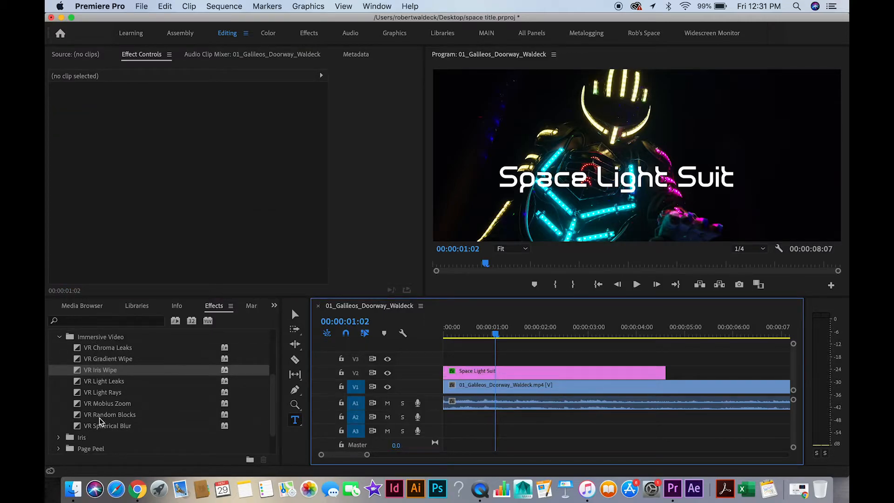
{"action": "left_click", "coordinate": [98, 427]}
{"action": "left_click_drag", "start_coordinate": [80, 429], "coordinate": [451, 371]}
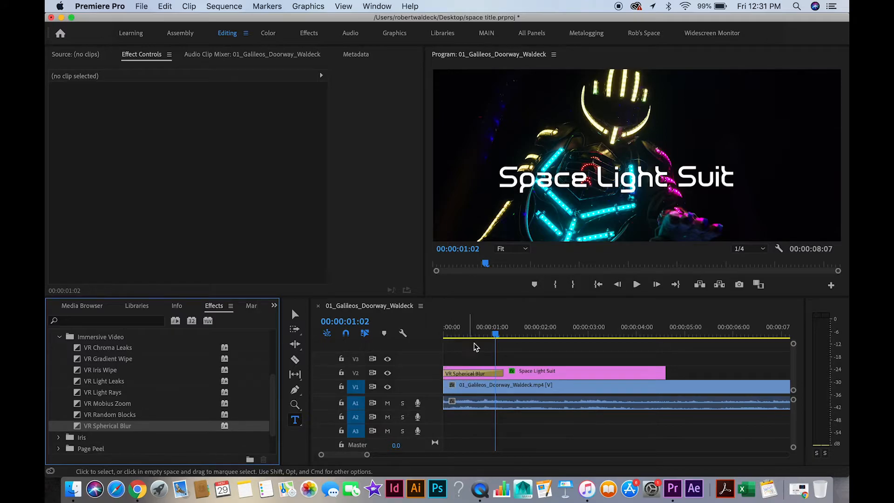
Play the VR Spherical Blur entrance from the start, then remove that transition from the title.
{"action": "left_click_drag", "start_coordinate": [488, 331], "coordinate": [435, 320]}
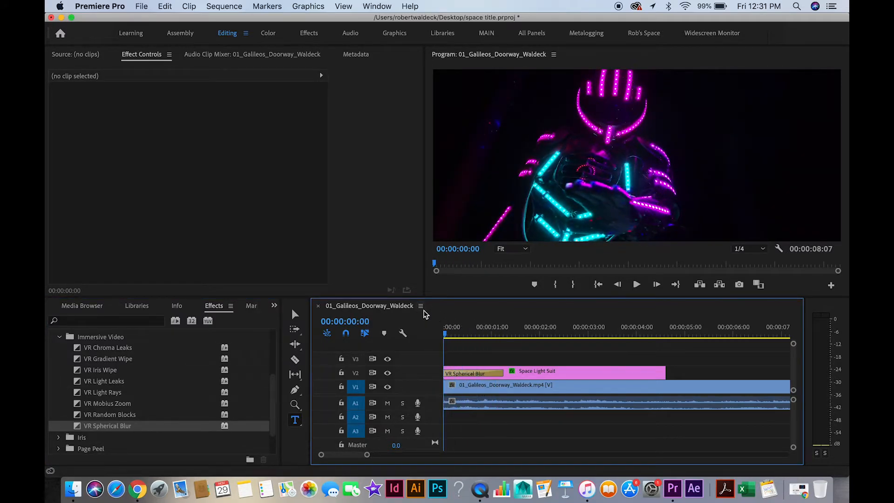
{"action": "key", "text": "space"}
{"action": "key", "text": "space"}
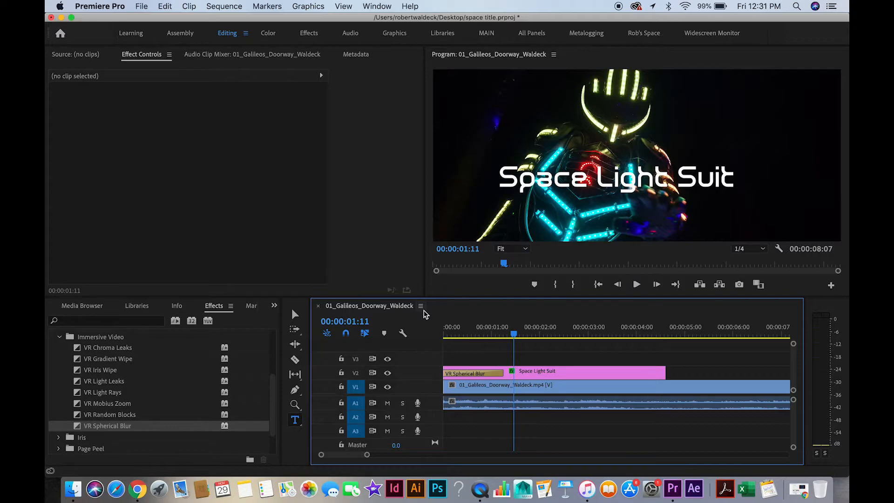
{"action": "left_click", "coordinate": [479, 374]}
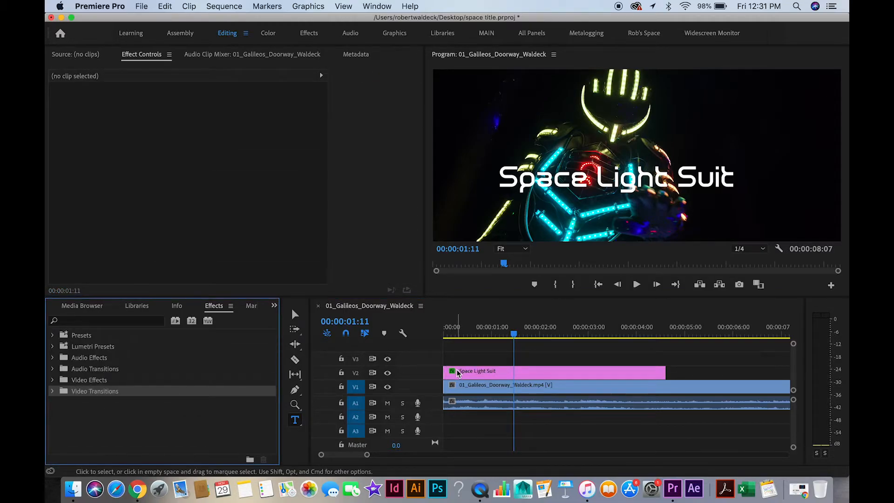
Apply the Venetian Blinds effect from the Transition group of Video Effects to the Space Light Suit title clip.
{"action": "left_click", "coordinate": [548, 371]}
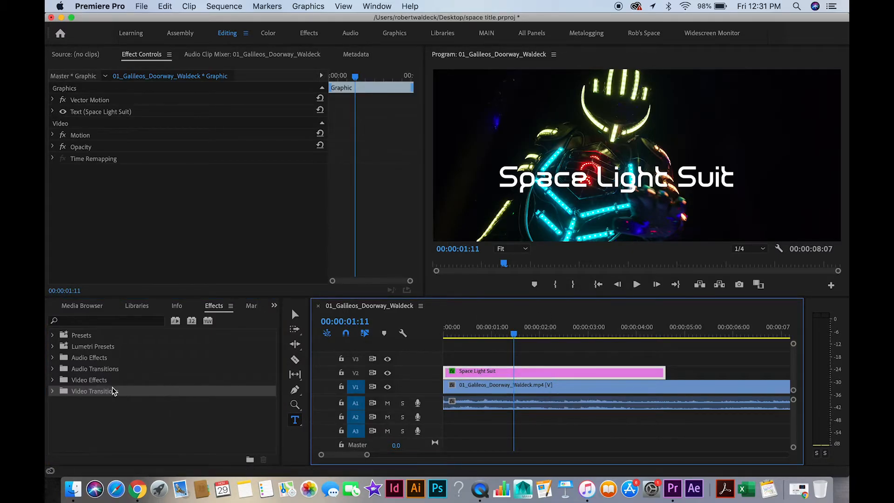
{"action": "left_click", "coordinate": [75, 380]}
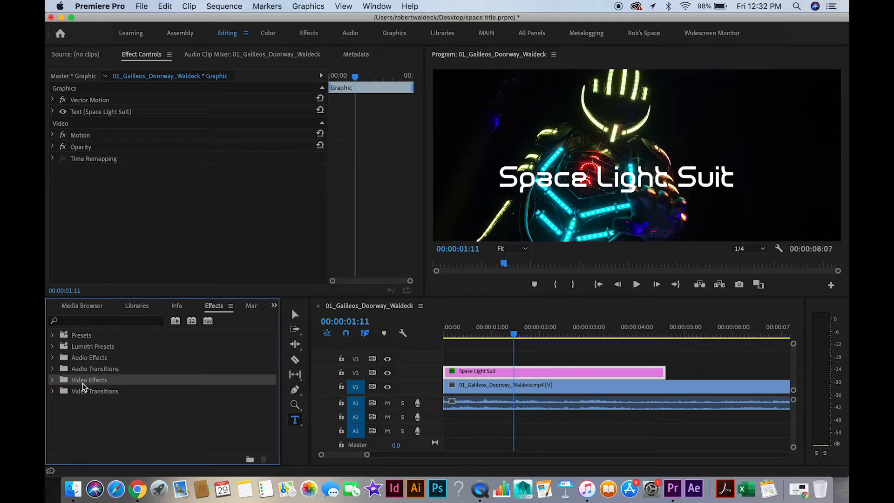
{"action": "left_click", "coordinate": [52, 380]}
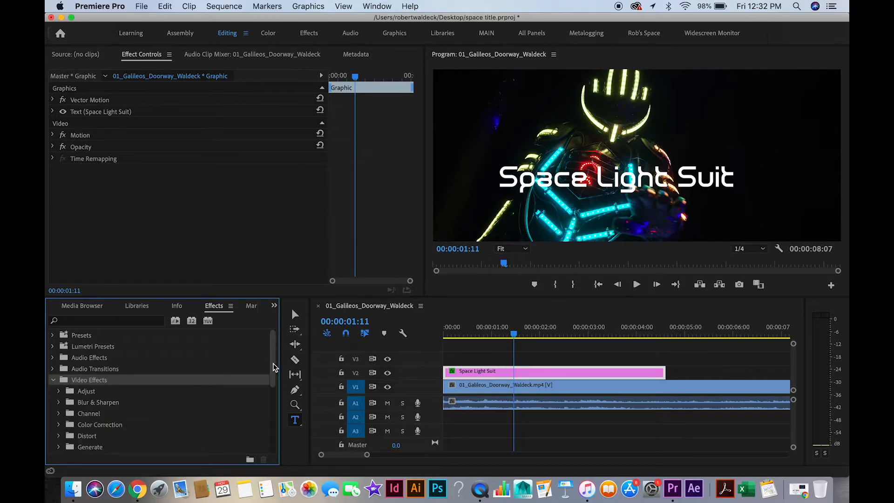
{"action": "left_click_drag", "start_coordinate": [273, 368], "coordinate": [270, 437]}
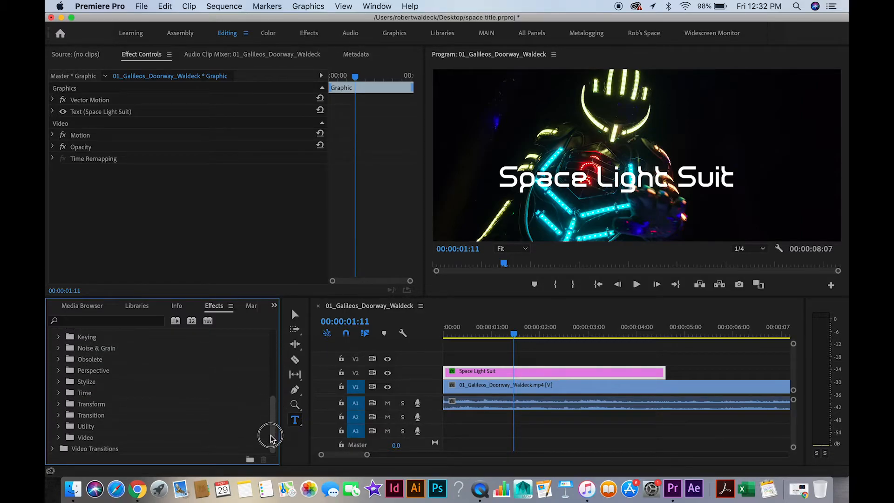
{"action": "left_click", "coordinate": [58, 415]}
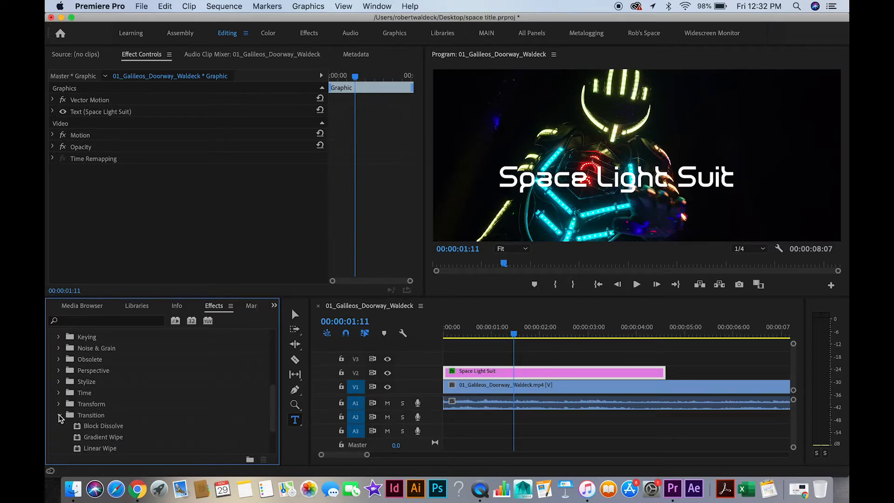
{"action": "left_click_drag", "start_coordinate": [273, 414], "coordinate": [275, 432]}
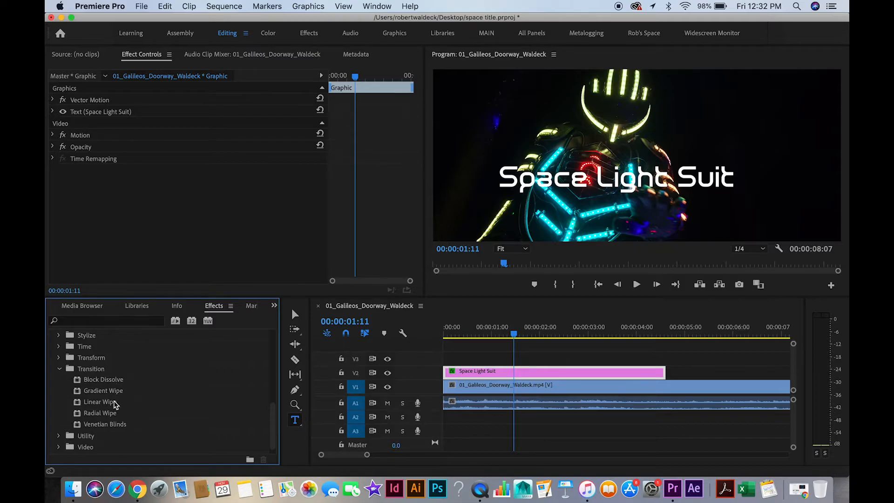
{"action": "left_click", "coordinate": [102, 425]}
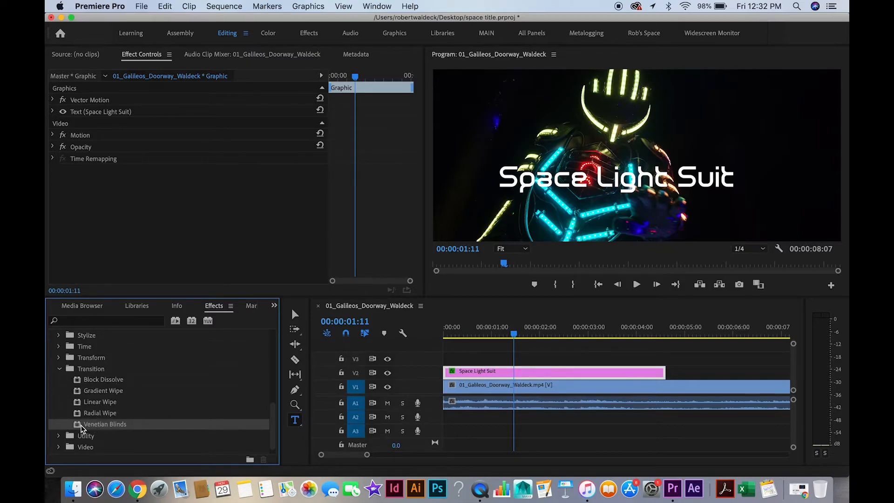
{"action": "left_click_drag", "start_coordinate": [79, 426], "coordinate": [454, 372]}
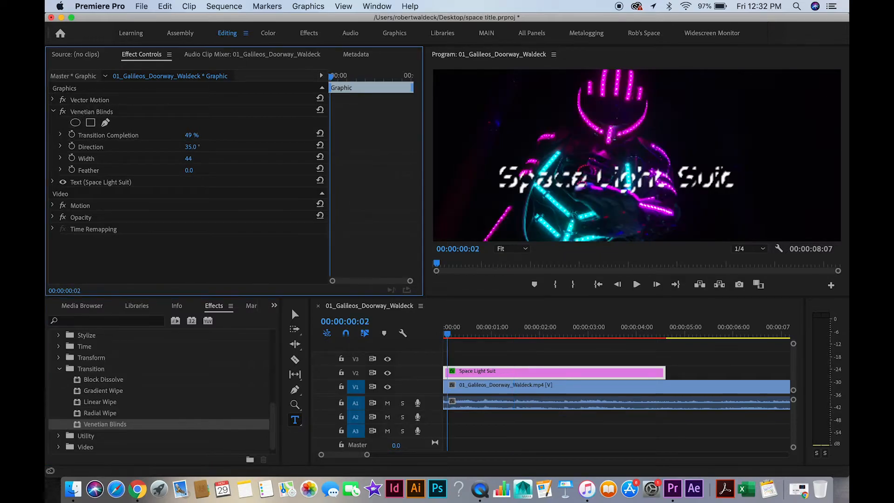
Set the Venetian Blinds to 35% Transition Completion, 90° Direction, Width 32 and Feather 2.0.
{"action": "left_click", "coordinate": [204, 146]}
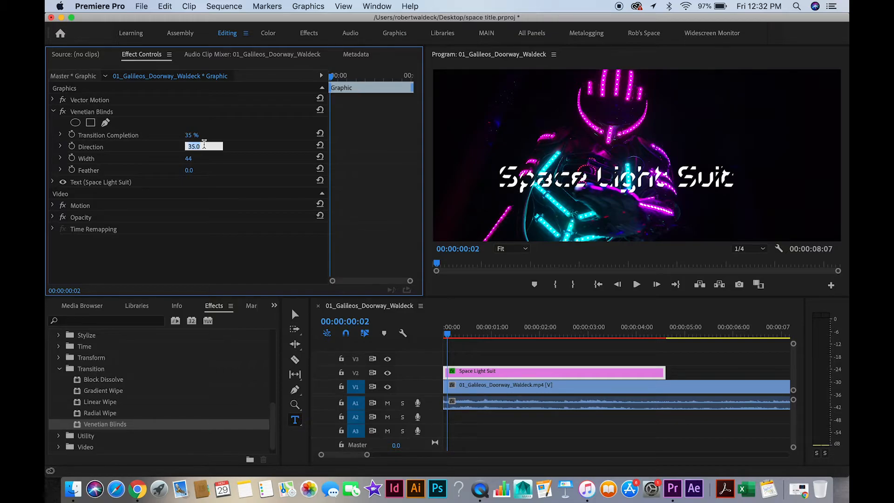
{"action": "type", "text": "90"}
{"action": "key", "text": "Return"}
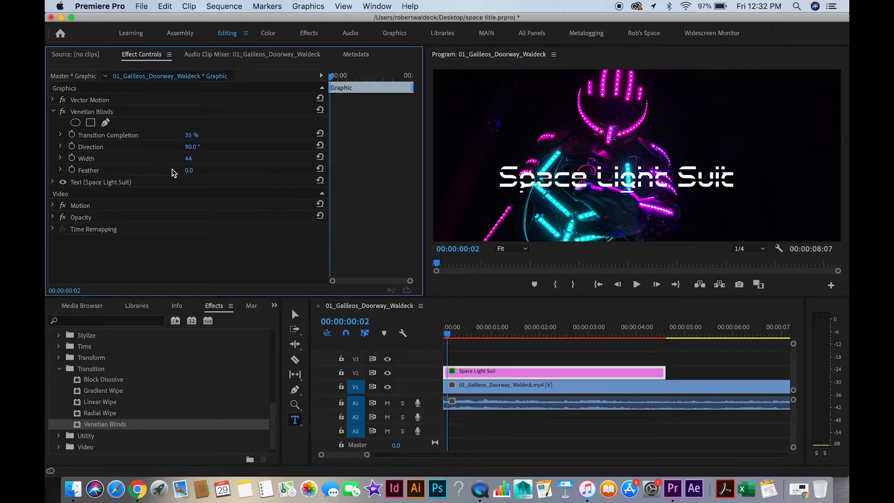
{"action": "left_click_drag", "start_coordinate": [188, 158], "coordinate": [184, 158]}
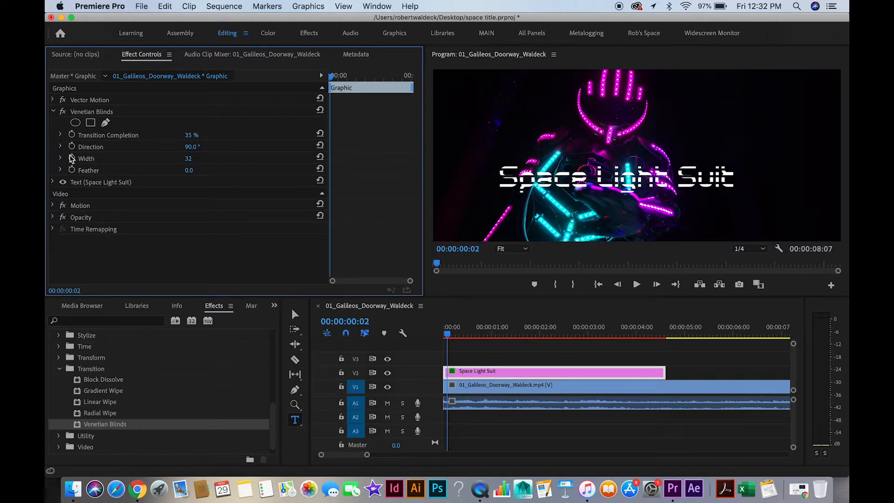
{"action": "left_click", "coordinate": [189, 170]}
{"action": "type", "text": "2"}
{"action": "key", "text": "Return"}
{"action": "key", "text": "Return"}
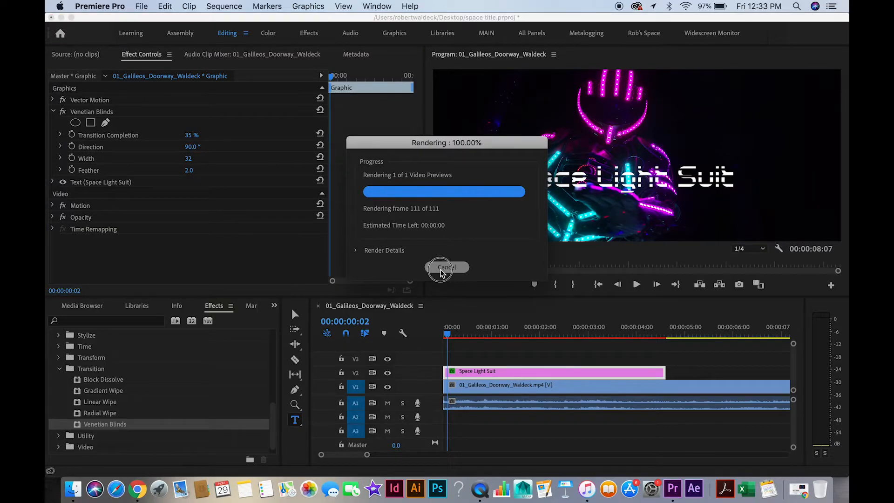
Render and play the preview of the Venetian Blinds title, then return the playhead to 00:00:00:00.
{"action": "left_click", "coordinate": [511, 334]}
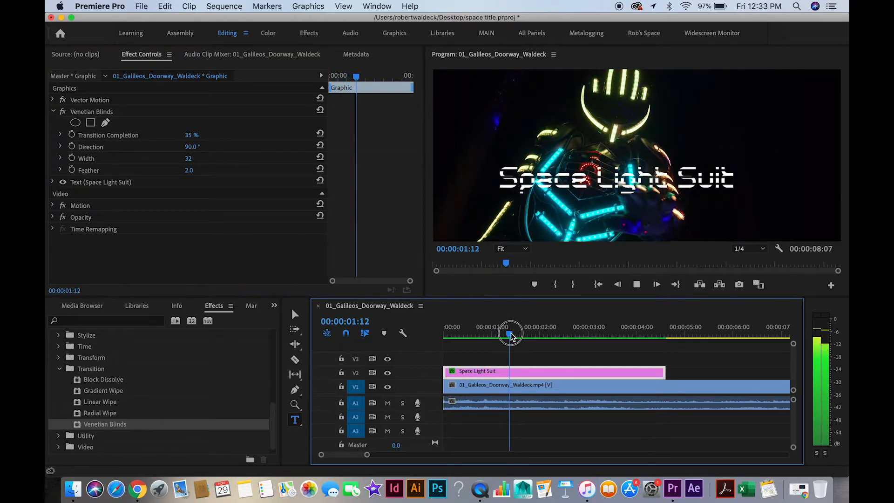
{"action": "left_click_drag", "start_coordinate": [511, 334], "coordinate": [451, 335]}
{"action": "left_click", "coordinate": [80, 65]}
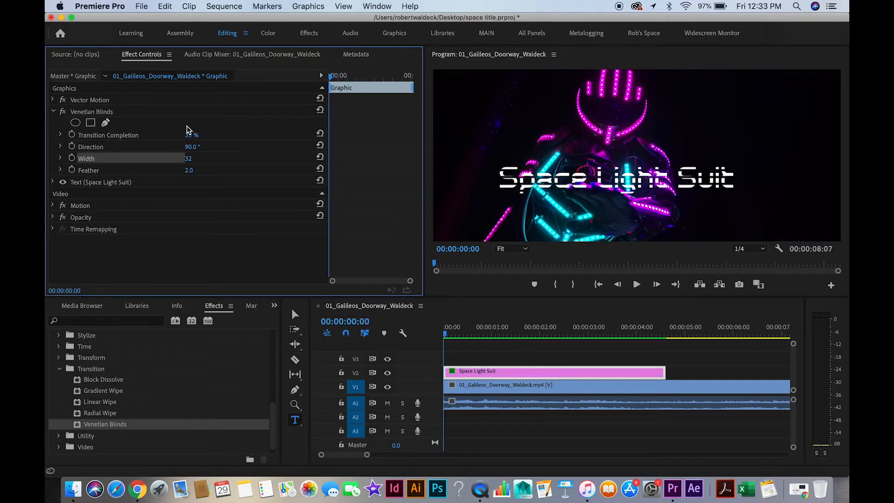
Set Transition Completion to 100% and turn on keyframing for Transition Completion, Direction, Width and Feather at 00:00:00:00.
{"action": "left_click_drag", "start_coordinate": [191, 135], "coordinate": [222, 135]}
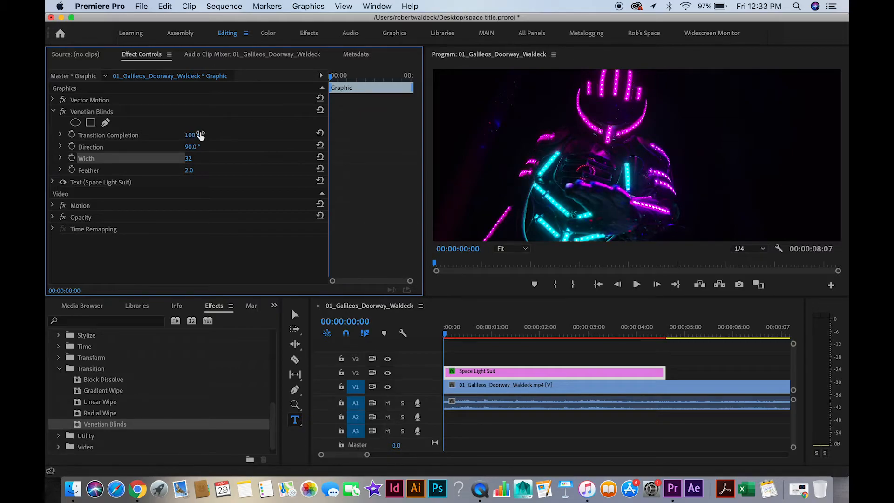
{"action": "left_click", "coordinate": [72, 135]}
{"action": "left_click", "coordinate": [72, 146]}
{"action": "left_click", "coordinate": [71, 158]}
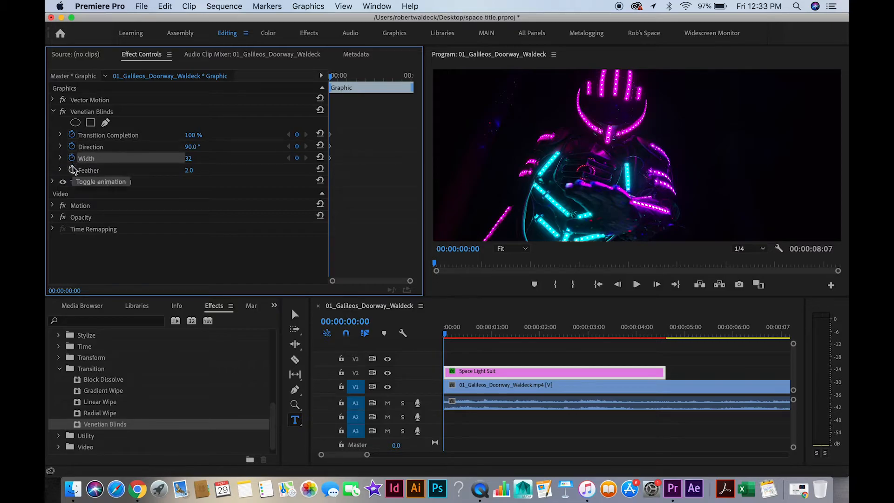
{"action": "left_click", "coordinate": [72, 170]}
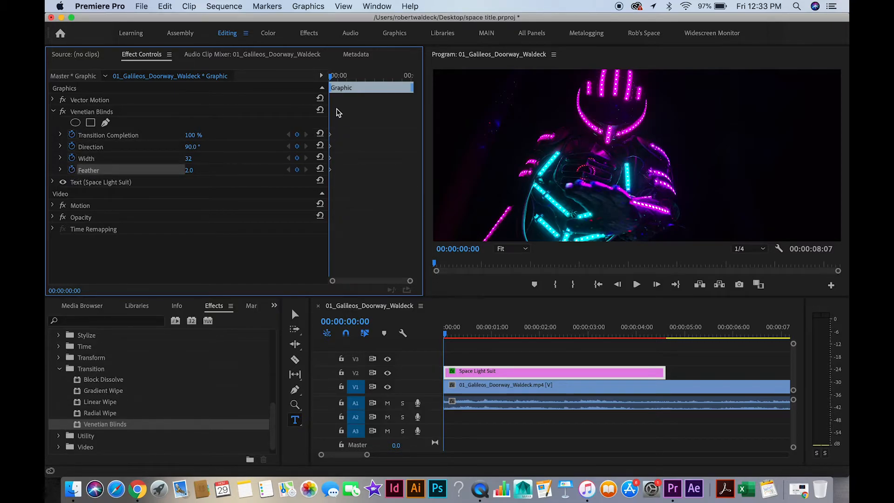
Set Transition Completion to 0% at 00:00:01:01 and move that keyframe to about 00:00:02:00.
{"action": "left_click_drag", "start_coordinate": [335, 82], "coordinate": [348, 79]}
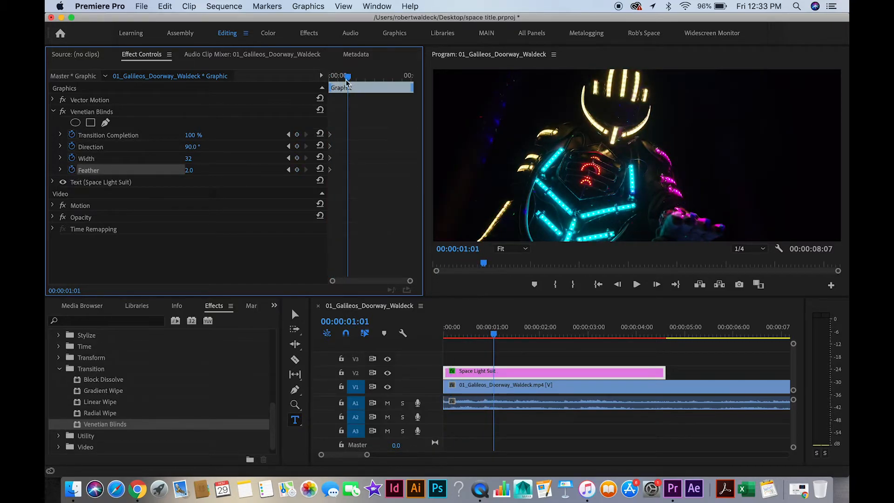
{"action": "left_click_drag", "start_coordinate": [191, 135], "coordinate": [135, 135]}
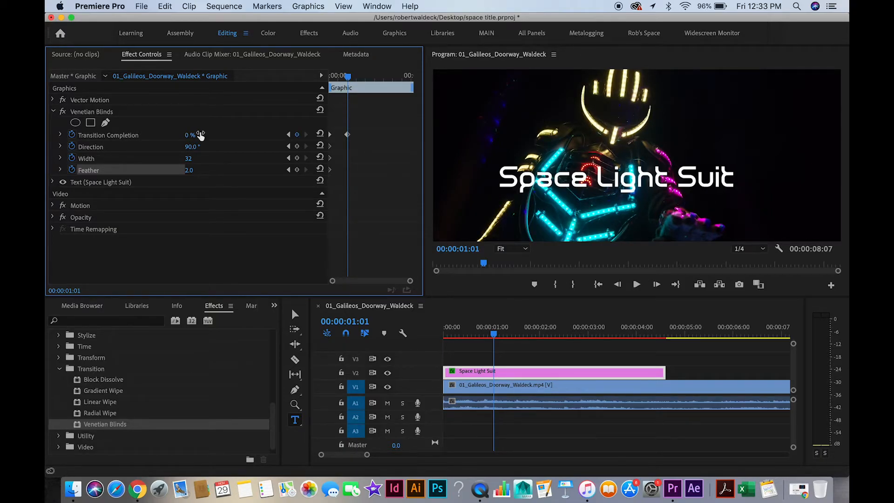
{"action": "left_click_drag", "start_coordinate": [346, 135], "coordinate": [365, 135]}
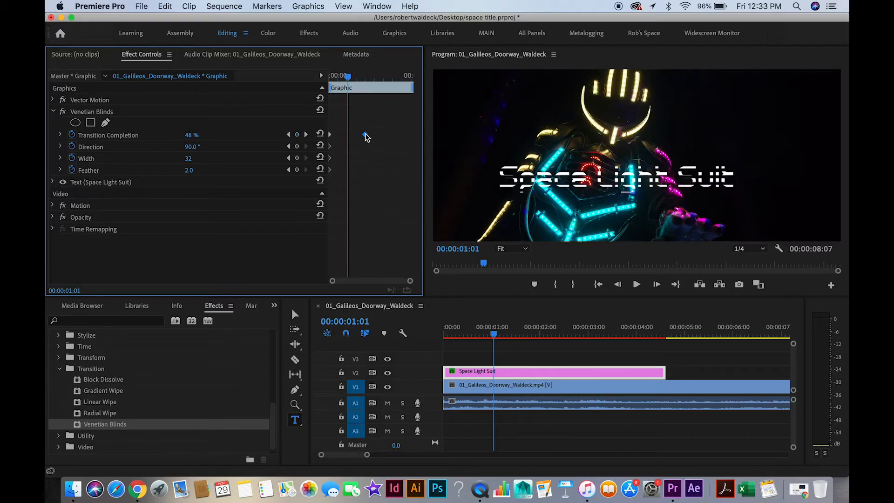
Play the Venetian Blinds animation from the start of the sequence and return the playhead to 00:00:00:00.
{"action": "left_click_drag", "start_coordinate": [348, 79], "coordinate": [284, 71]}
{"action": "key", "text": "space"}
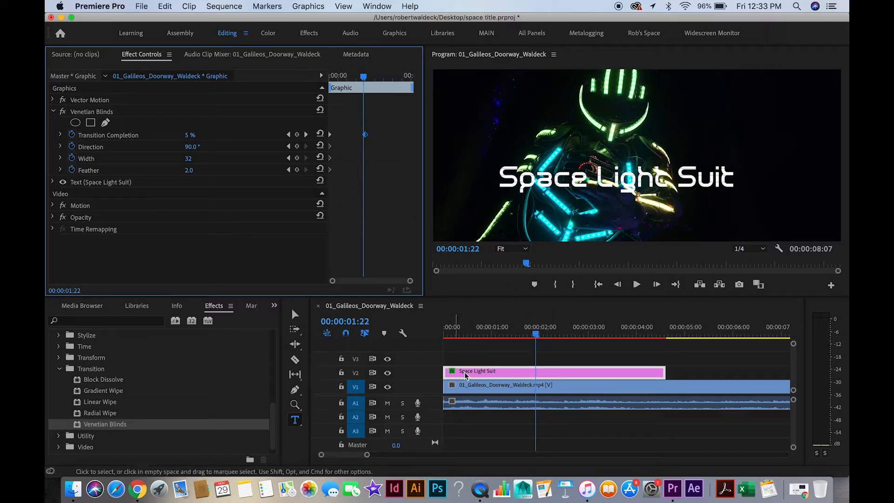
{"action": "mouse_move", "coordinate": [531, 328]}
{"action": "left_mouse_down"}
{"action": "mouse_move", "coordinate": [486, 330]}
{"action": "mouse_move", "coordinate": [535, 321]}
{"action": "left_mouse_up"}
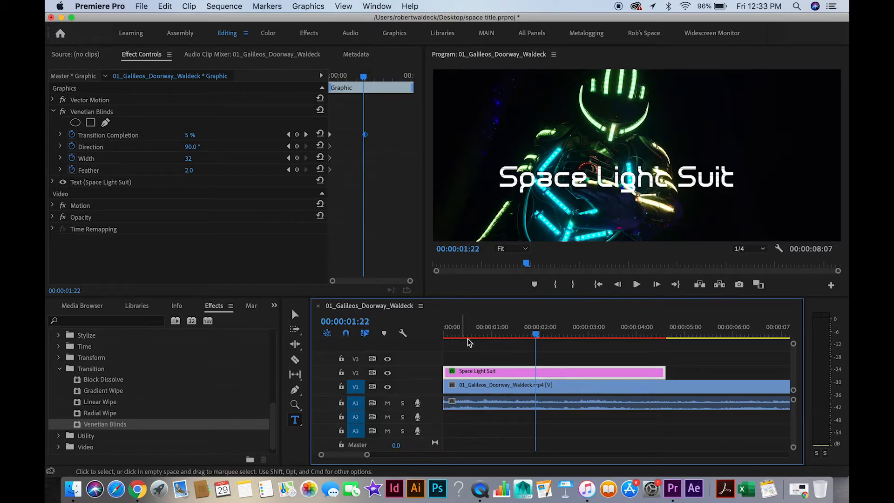
{"action": "left_click_drag", "start_coordinate": [535, 333], "coordinate": [454, 336]}
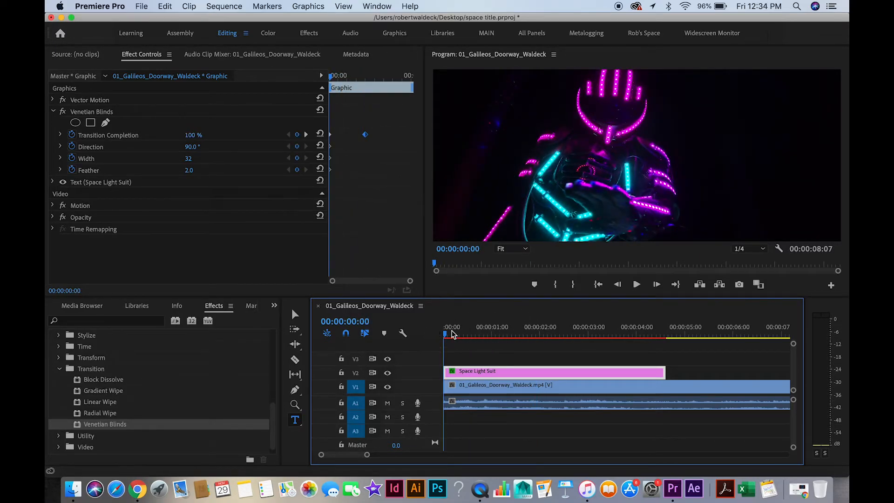
Mark an out point at 00:00:04:08 and render the effects from in to out.
{"action": "left_click_drag", "start_coordinate": [451, 335], "coordinate": [652, 337]}
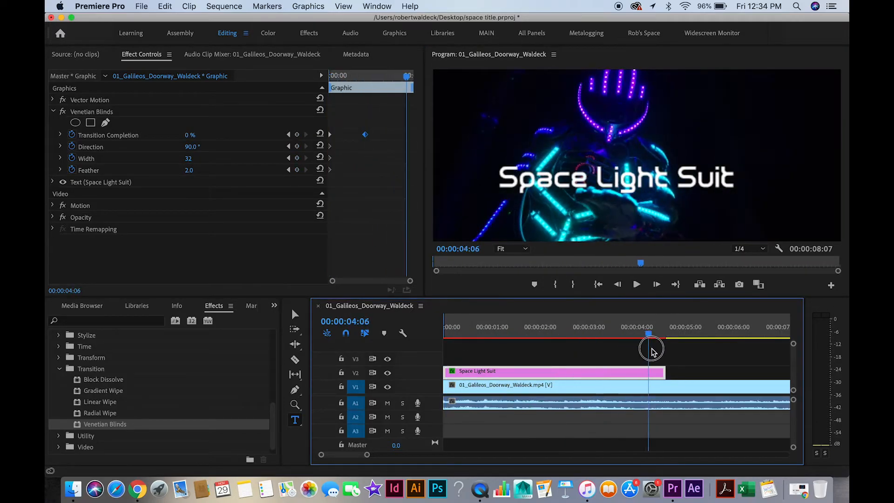
{"action": "left_click", "coordinate": [574, 285]}
{"action": "left_click_drag", "start_coordinate": [653, 336], "coordinate": [519, 335]}
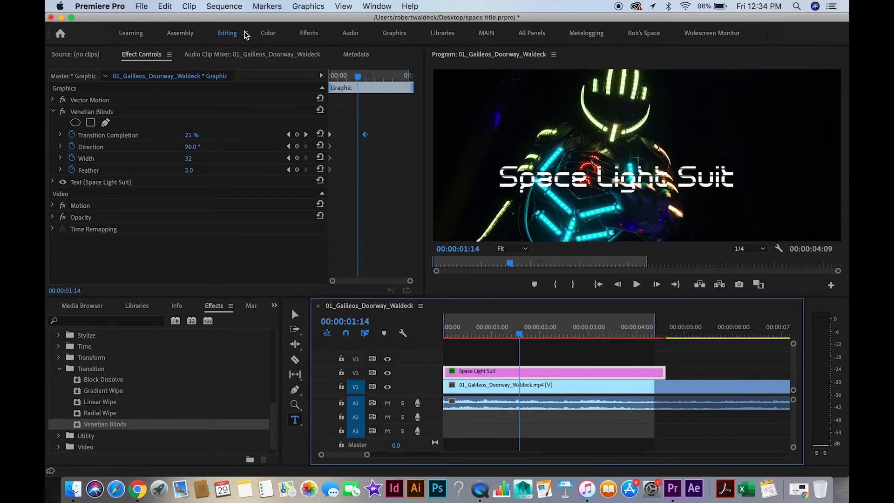
{"action": "left_click", "coordinate": [226, 7]}
{"action": "left_click", "coordinate": [238, 40]}
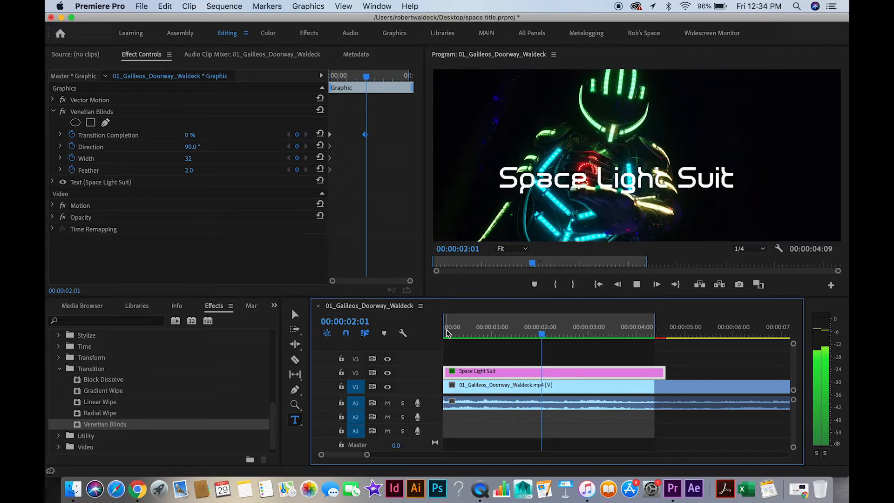
Move the 0% Transition Completion keyframe to 00:00:00:16 and set the Direction there to 149°.
{"action": "left_click_drag", "start_coordinate": [561, 333], "coordinate": [477, 338]}
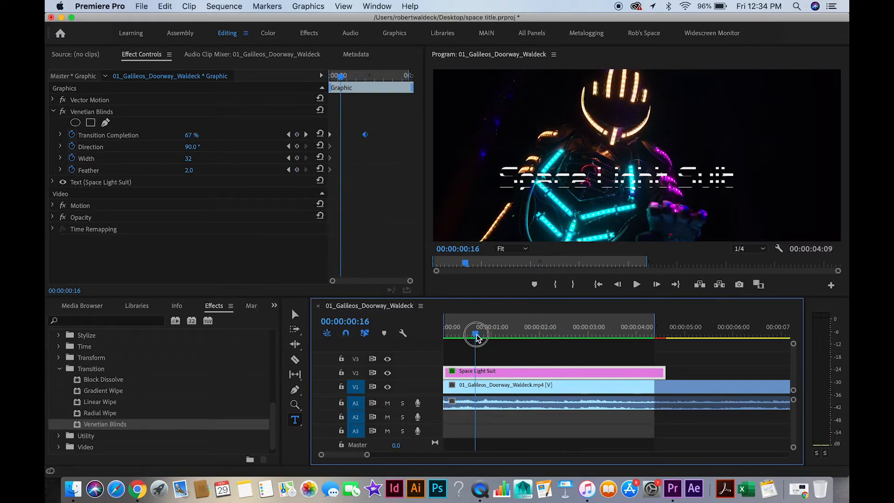
{"action": "left_click_drag", "start_coordinate": [365, 134], "coordinate": [339, 135]}
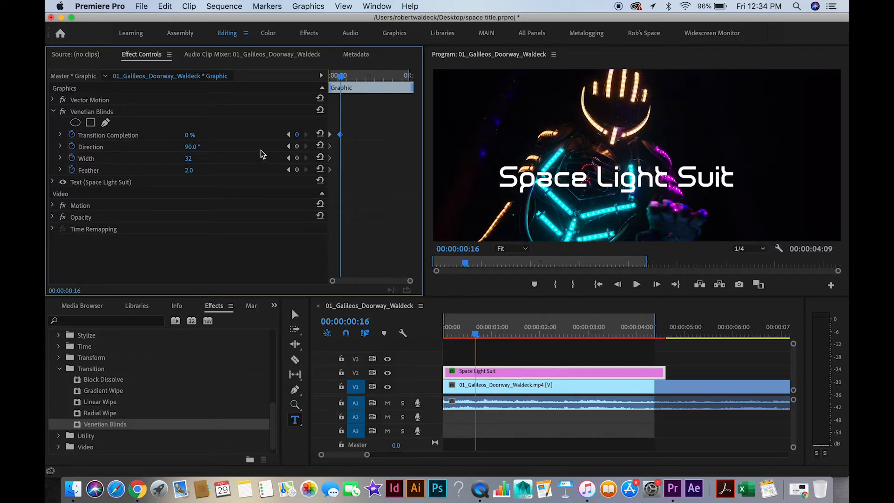
{"action": "left_click_drag", "start_coordinate": [191, 146], "coordinate": [208, 146]}
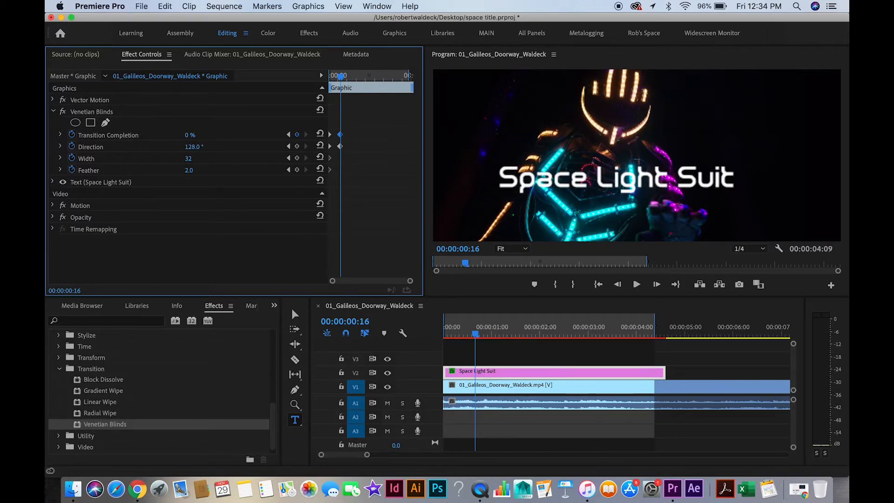
Return the playhead to 00:00:00:00, then render the effects from in to out again to preview the faster, rotating blinds.
{"action": "left_click_drag", "start_coordinate": [341, 77], "coordinate": [287, 71]}
{"action": "left_click", "coordinate": [225, 6]}
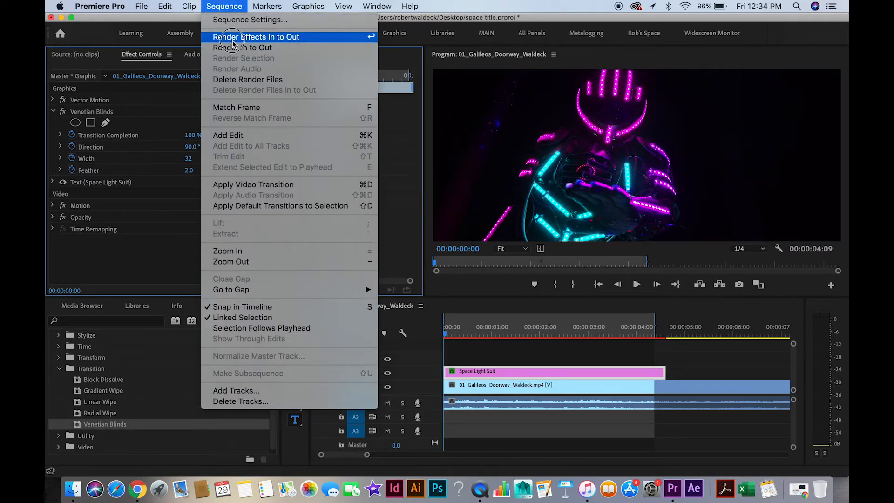
{"action": "left_click", "coordinate": [233, 40]}
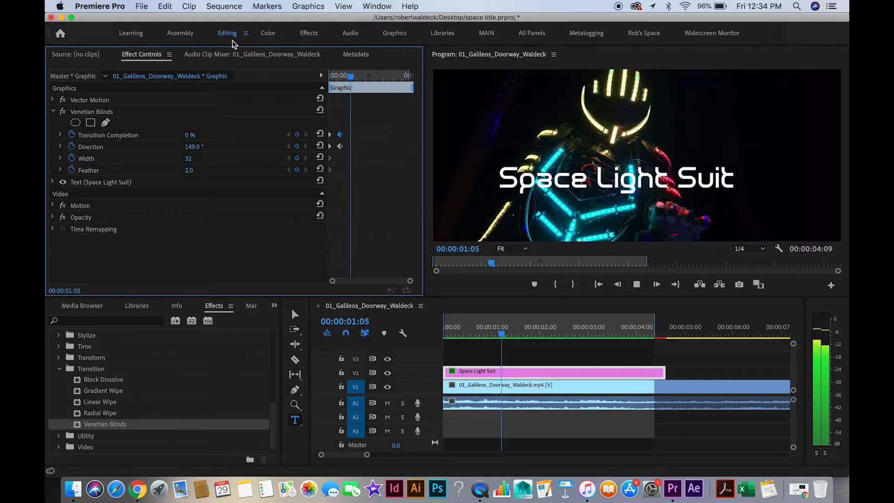
Delete the Venetian Blinds effect from the Space Light Suit title clip.
{"action": "left_click", "coordinate": [93, 112]}
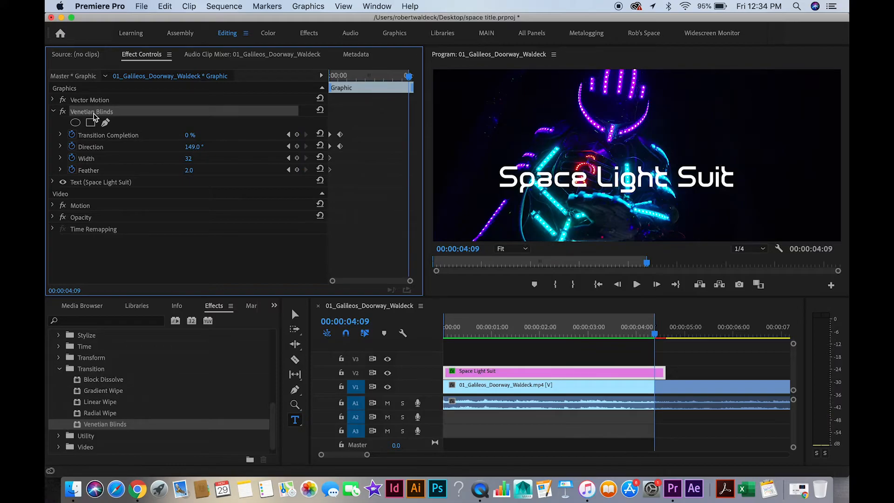
{"action": "key", "text": "Delete"}
Try Radial Wipe on the title clip with 11% Transition Completion, 127° Start Angle and 3.0 Feather, and delete the effect.
{"action": "left_click_drag", "start_coordinate": [86, 413], "coordinate": [448, 371]}
{"action": "left_click_drag", "start_coordinate": [651, 329], "coordinate": [446, 335]}
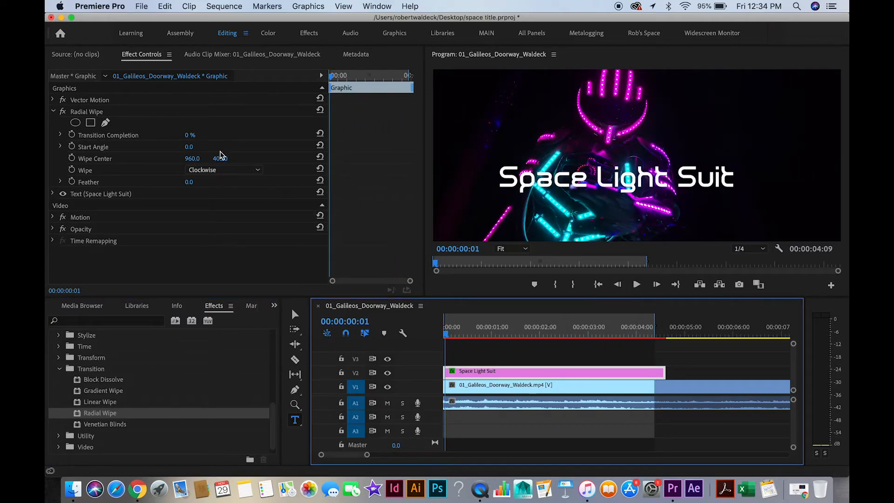
{"action": "mouse_move", "coordinate": [190, 135]}
{"action": "left_mouse_down"}
{"action": "mouse_move", "coordinate": [222, 135]}
{"action": "mouse_move", "coordinate": [200, 135]}
{"action": "mouse_move", "coordinate": [200, 147]}
{"action": "mouse_move", "coordinate": [208, 147]}
{"action": "mouse_move", "coordinate": [190, 147]}
{"action": "mouse_move", "coordinate": [208, 148]}
{"action": "mouse_move", "coordinate": [199, 148]}
{"action": "mouse_move", "coordinate": [200, 135]}
{"action": "left_mouse_up"}
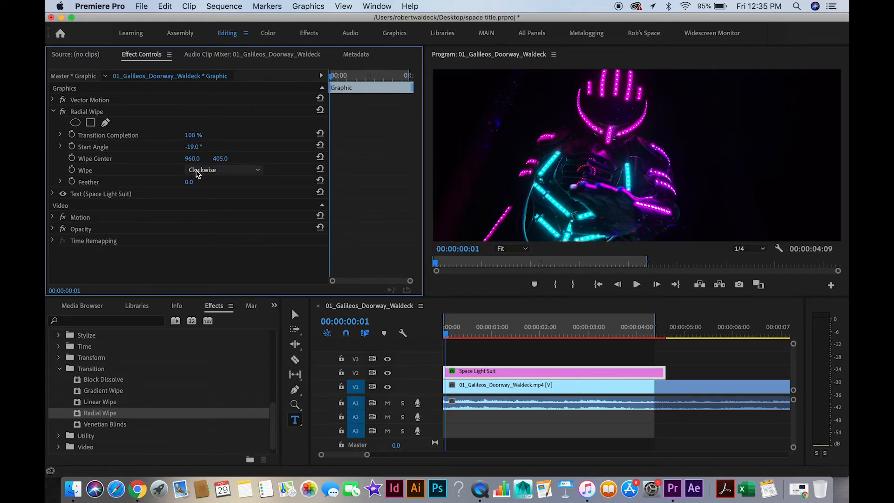
{"action": "mouse_move", "coordinate": [193, 135]}
{"action": "left_mouse_down"}
{"action": "mouse_move", "coordinate": [172, 135]}
{"action": "mouse_move", "coordinate": [201, 135]}
{"action": "left_mouse_up"}
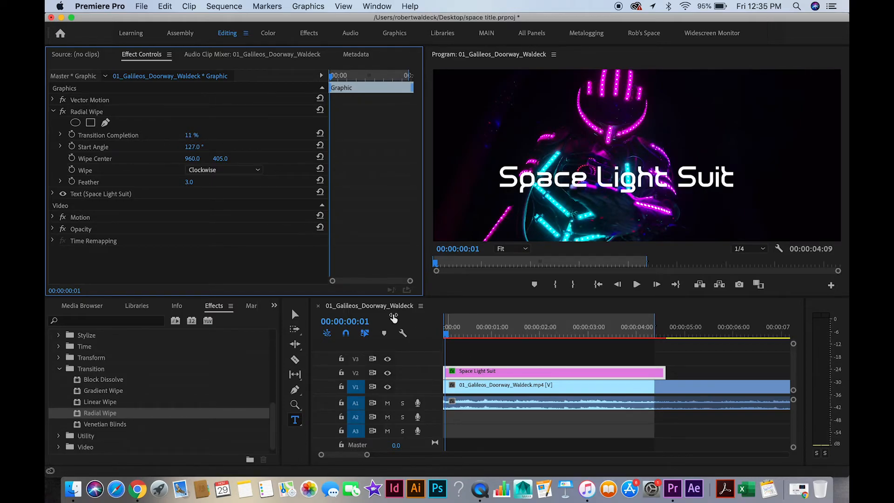
{"action": "key", "text": "Delete"}
Apply the Directional Blur effect from the Blur & Sharpen group to the Space Light Suit title clip.
{"action": "left_click", "coordinate": [60, 370]}
{"action": "scroll", "coordinate": [119, 435], "scroll_direction": "up", "scroll_amount": 5}
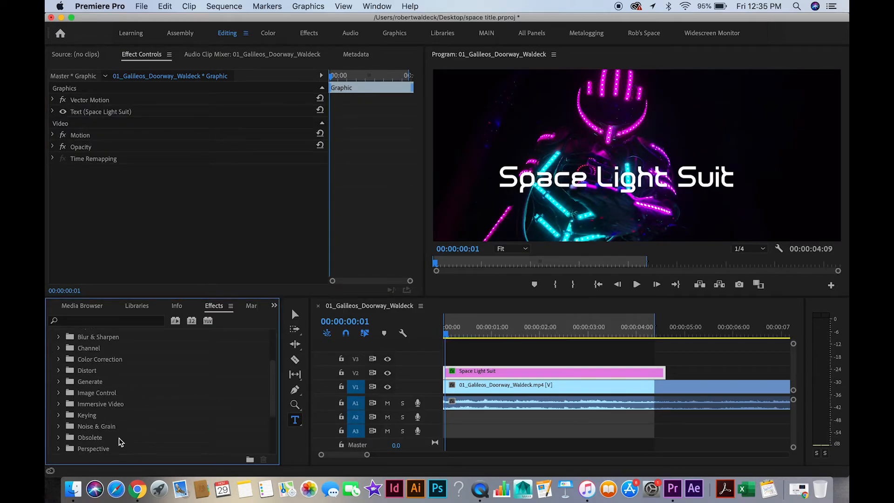
{"action": "left_click", "coordinate": [100, 361]}
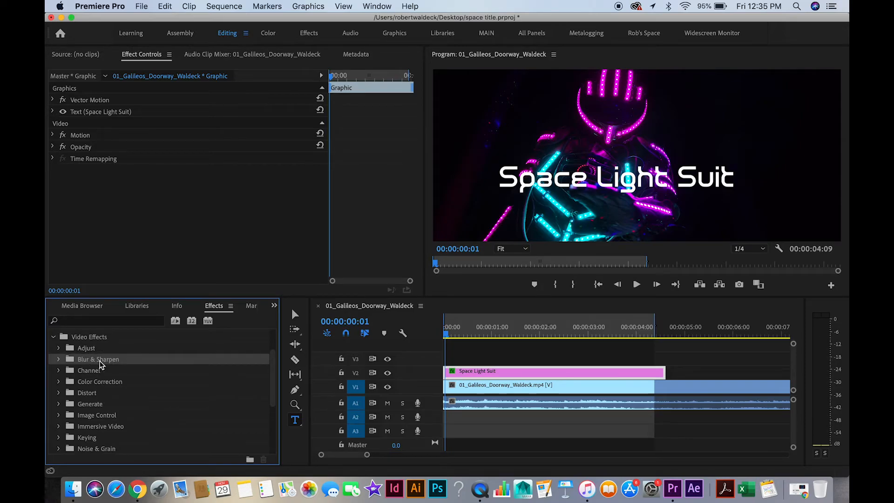
{"action": "left_click", "coordinate": [59, 359]}
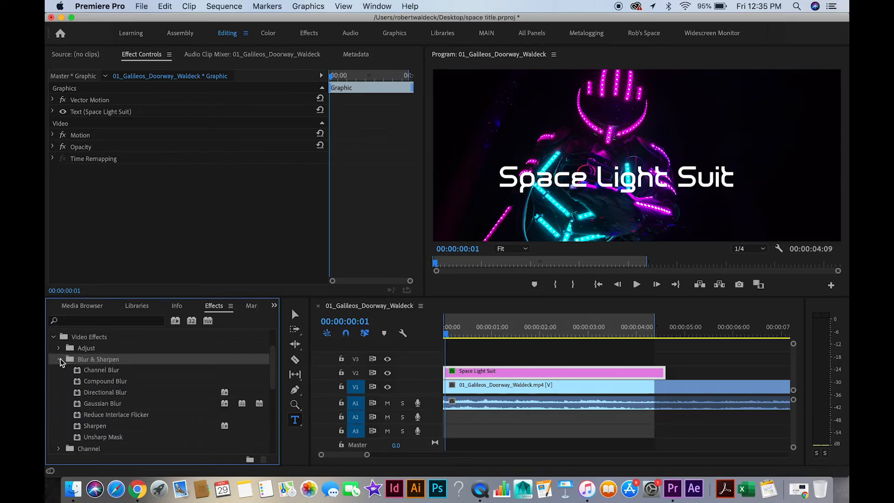
{"action": "left_click", "coordinate": [82, 391]}
{"action": "left_click_drag", "start_coordinate": [82, 392], "coordinate": [456, 375]}
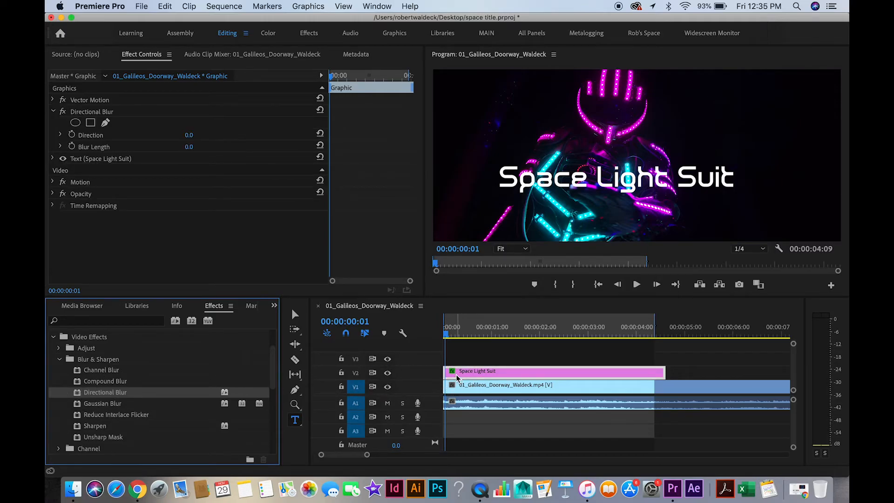
Turn on keyframing for the Directional Blur's Direction and Blur Length at 00:00:01:09.
{"action": "left_click_drag", "start_coordinate": [331, 83], "coordinate": [355, 83]}
{"action": "left_click", "coordinate": [72, 134]}
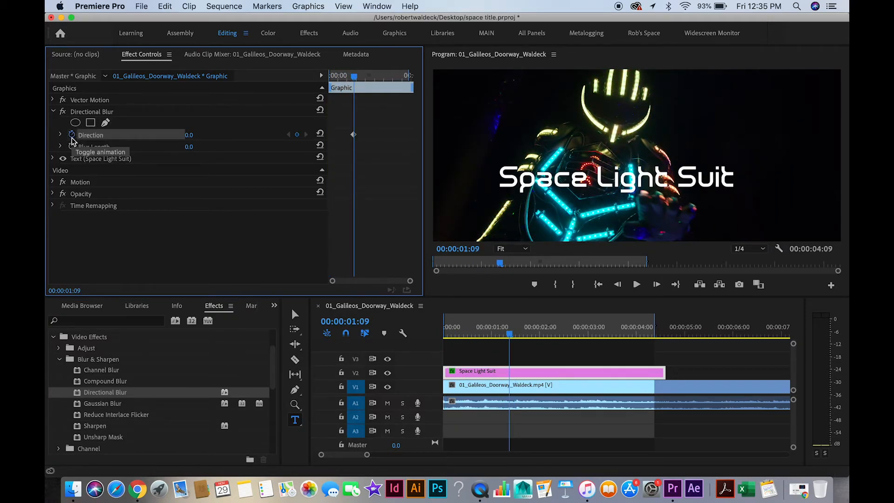
{"action": "left_click", "coordinate": [72, 146]}
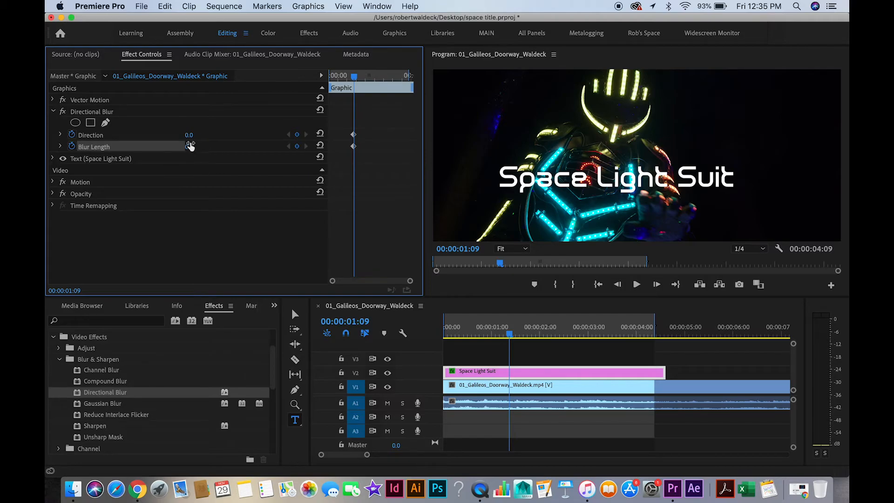
Set the Directional Blur to 270° Direction and 76.0 Blur Length at 00:00:00:04.
{"action": "left_click_drag", "start_coordinate": [356, 75], "coordinate": [332, 75]}
{"action": "left_click_drag", "start_coordinate": [190, 136], "coordinate": [268, 135]}
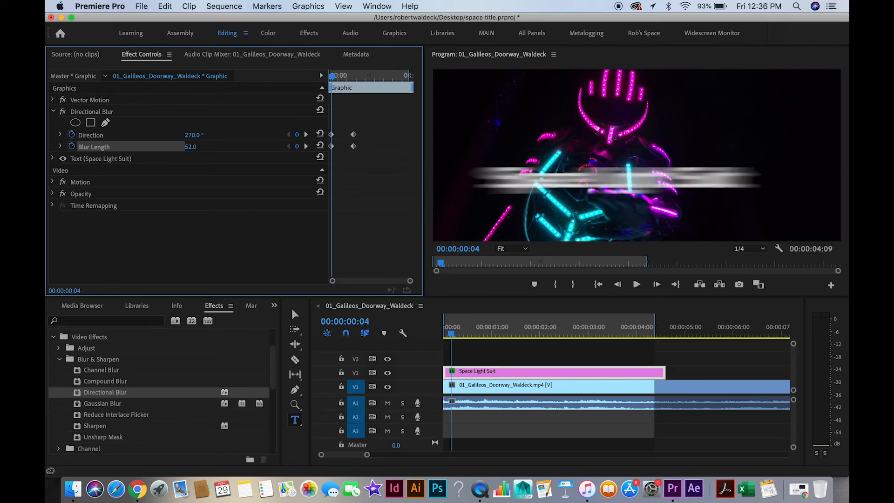
{"action": "left_click_drag", "start_coordinate": [190, 146], "coordinate": [197, 147]}
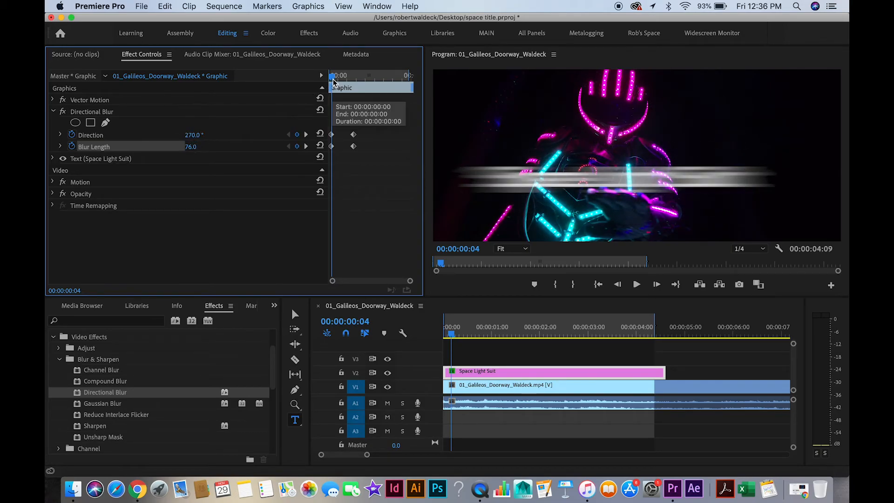
Delete the second Direction keyframe and turn off keyframing for Direction with the playhead at 00:00:00:00.
{"action": "mouse_move", "coordinate": [333, 82]}
{"action": "left_mouse_down"}
{"action": "mouse_move", "coordinate": [356, 82]}
{"action": "mouse_move", "coordinate": [318, 79]}
{"action": "mouse_move", "coordinate": [355, 85]}
{"action": "mouse_move", "coordinate": [322, 79]}
{"action": "mouse_move", "coordinate": [330, 88]}
{"action": "left_mouse_up"}
{"action": "left_click", "coordinate": [354, 137]}
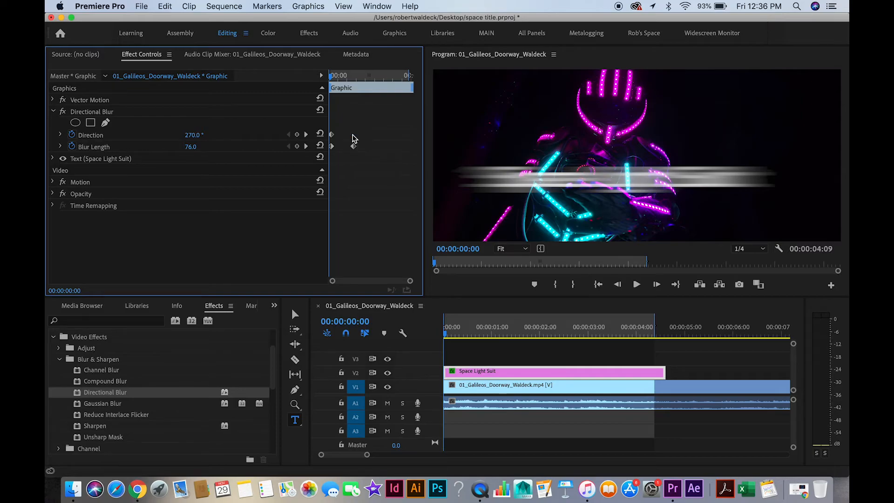
{"action": "left_click", "coordinate": [72, 135]}
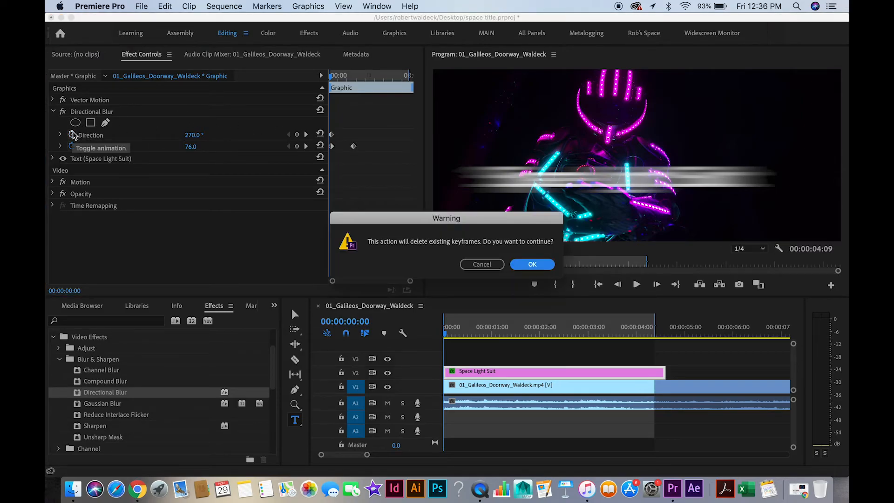
{"action": "left_click", "coordinate": [517, 265]}
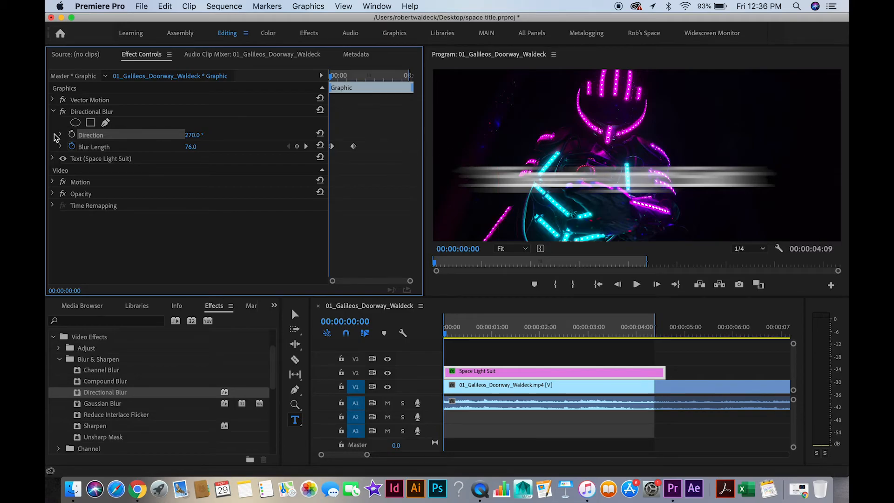
Play the Directional Blur animation and move the ending Blur Length keyframe earlier to about 00:00:00:20.
{"action": "key", "text": "space"}
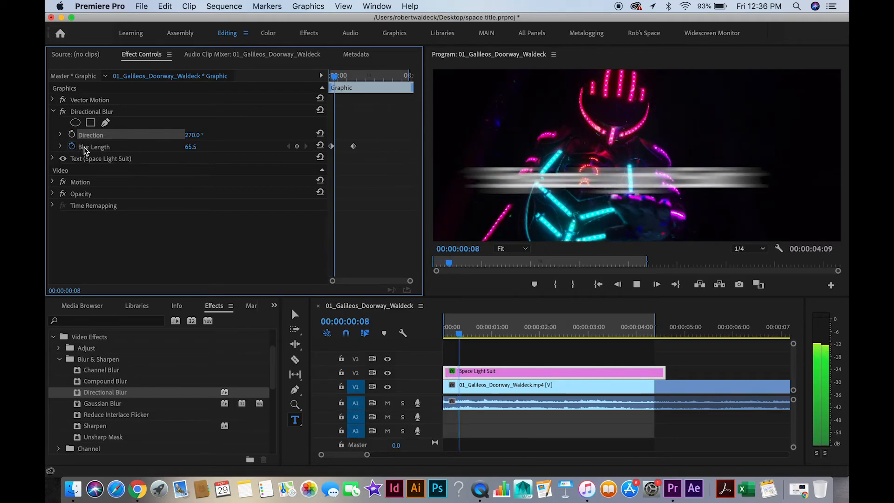
{"action": "key", "text": "space"}
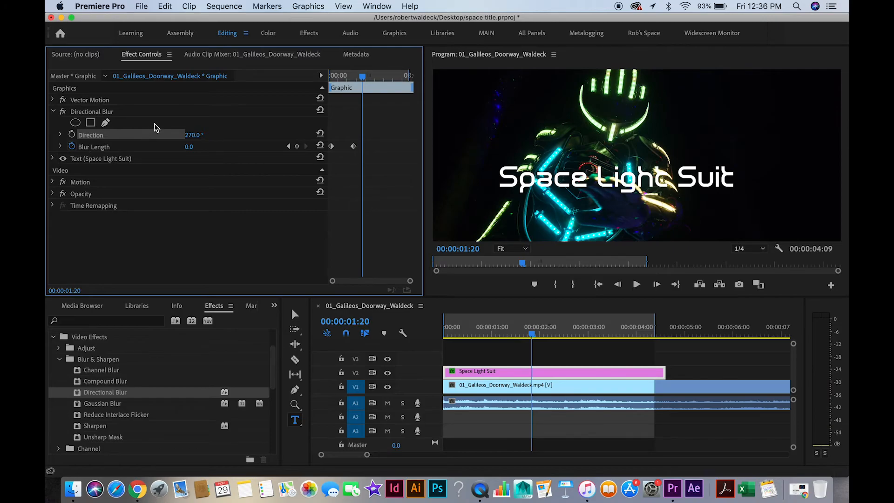
{"action": "left_click_drag", "start_coordinate": [354, 147], "coordinate": [345, 147]}
{"action": "left_click", "coordinate": [349, 76]}
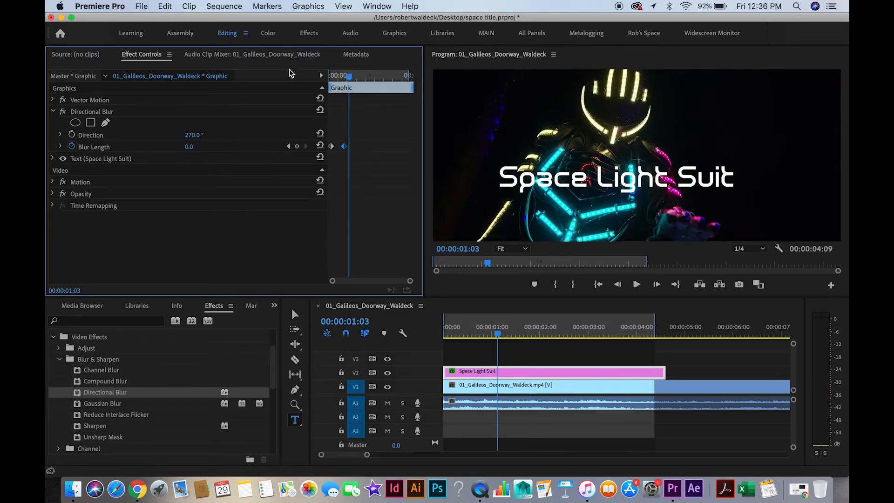
Apply Gaussian Blur to the Space Light Suit title clip and turn on keyframing for Blurriness at 00:00:00:20.
{"action": "left_click_drag", "start_coordinate": [98, 403], "coordinate": [449, 372]}
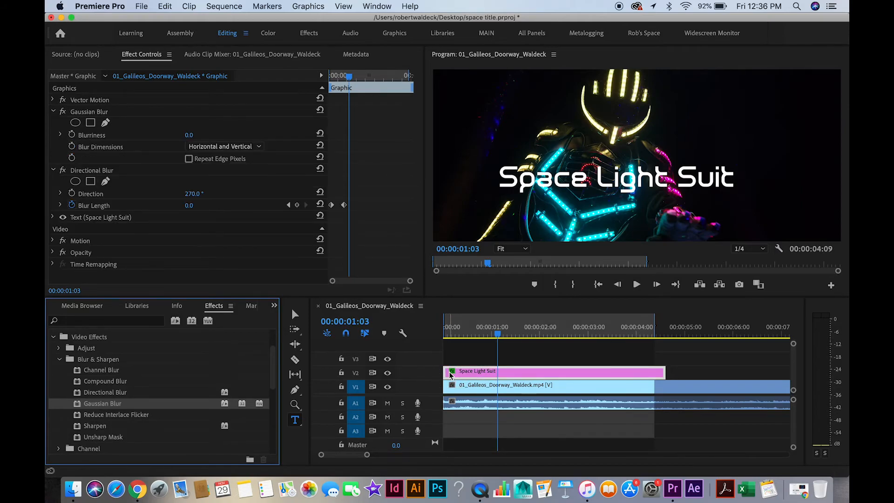
{"action": "left_click_drag", "start_coordinate": [350, 76], "coordinate": [346, 85]}
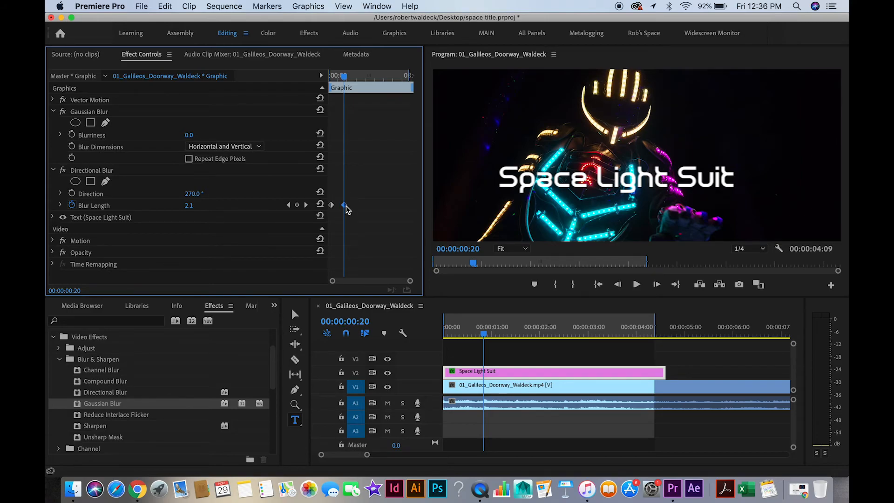
{"action": "left_click", "coordinate": [73, 134]}
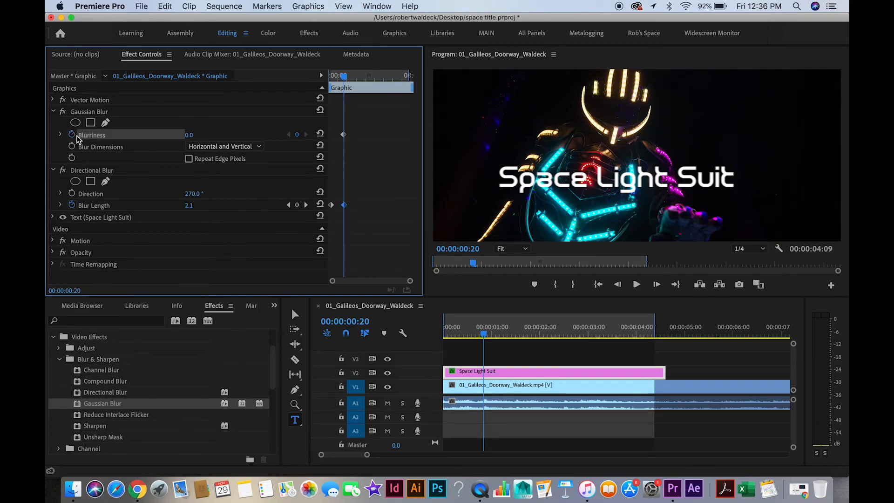
Set the Gaussian Blur's Blurriness to 51.0 at 00:00:00:00 and play the combined blur animation.
{"action": "left_click_drag", "start_coordinate": [343, 77], "coordinate": [328, 78]}
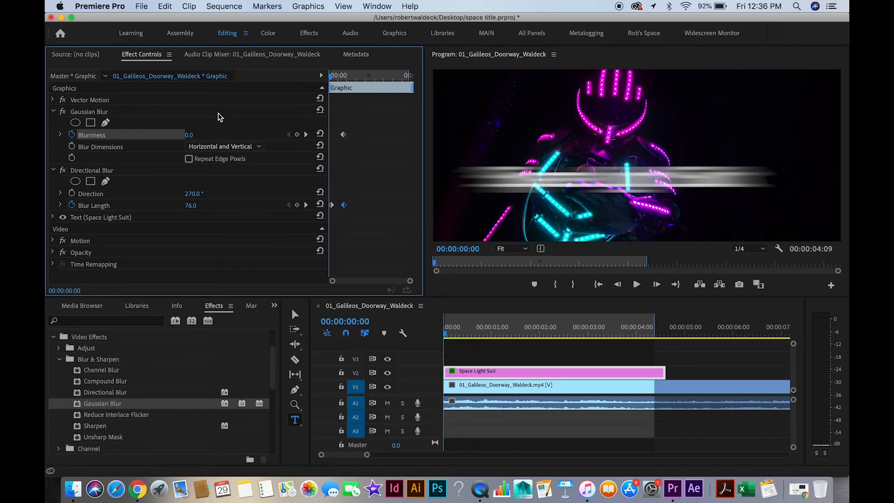
{"action": "mouse_move", "coordinate": [191, 135]}
{"action": "left_mouse_down"}
{"action": "mouse_move", "coordinate": [214, 135]}
{"action": "mouse_move", "coordinate": [201, 135]}
{"action": "left_mouse_up"}
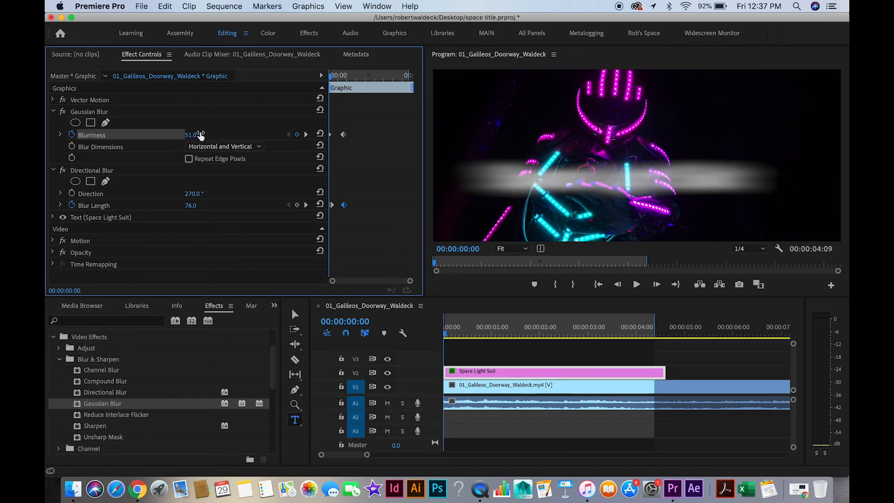
{"action": "key", "text": "space"}
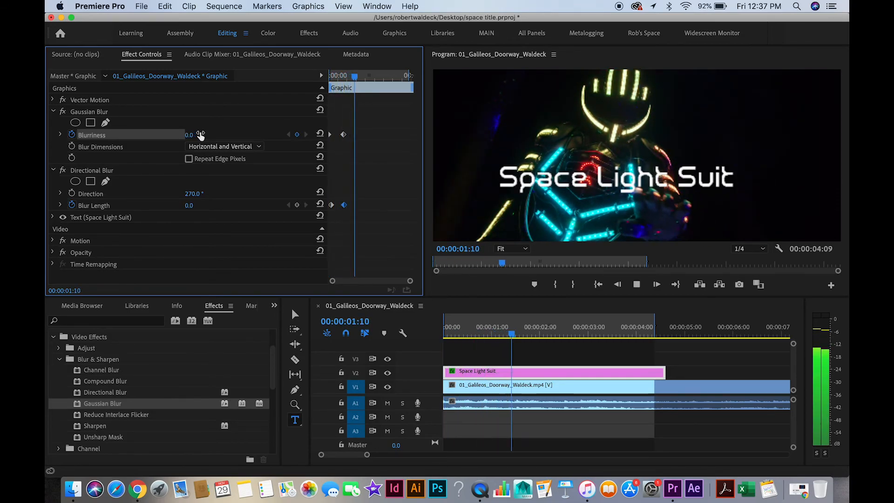
{"action": "left_click_drag", "start_coordinate": [357, 77], "coordinate": [321, 80]}
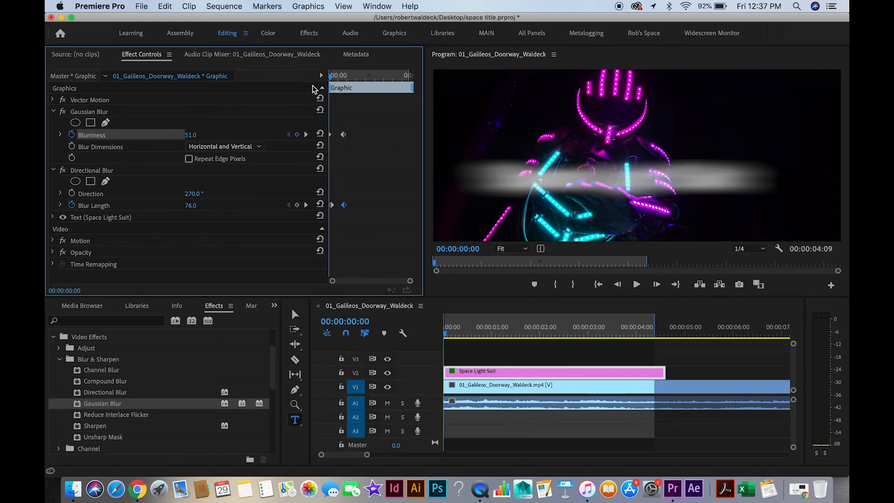
Collapse both blur effects, expand the title clip's Opacity settings and add a 100% Opacity keyframe at 00:00:00:21.
{"action": "left_click", "coordinate": [54, 113]}
{"action": "left_click", "coordinate": [53, 122]}
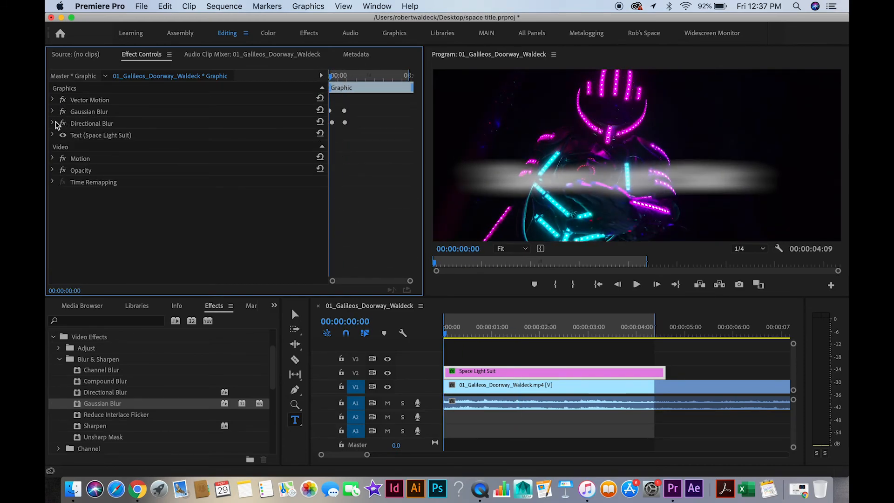
{"action": "left_click", "coordinate": [52, 171]}
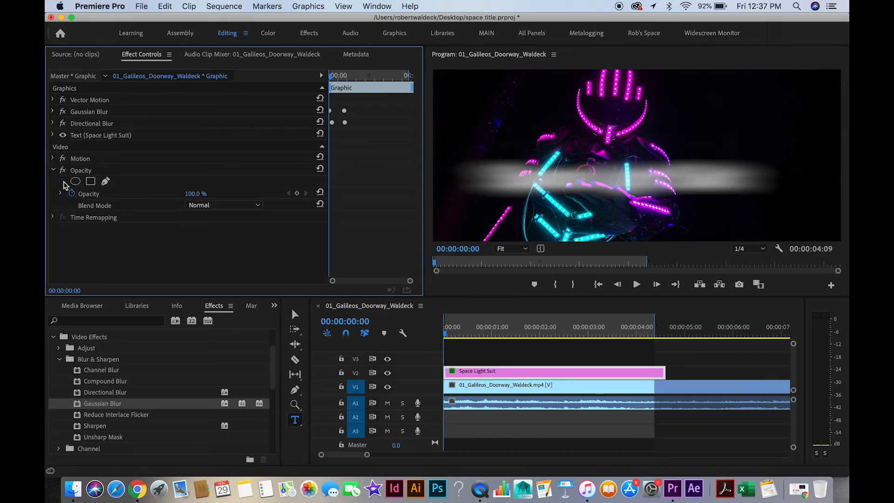
{"action": "left_click_drag", "start_coordinate": [330, 77], "coordinate": [346, 78]}
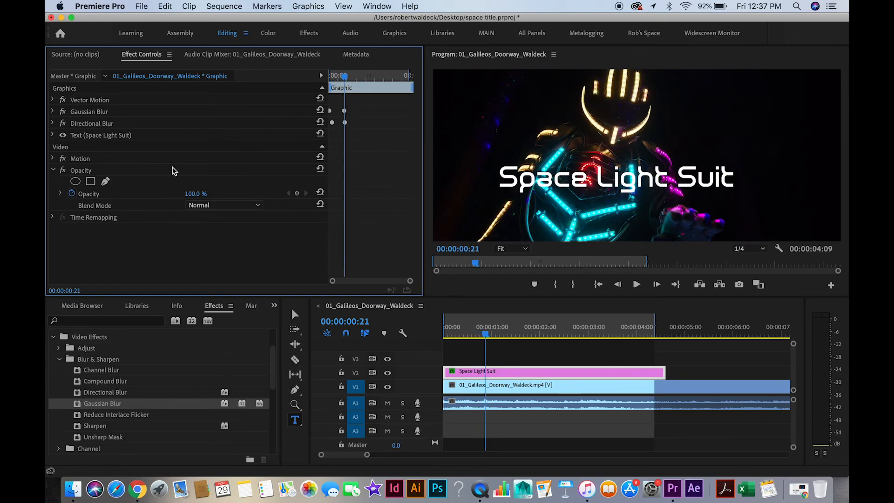
{"action": "left_click", "coordinate": [296, 192]}
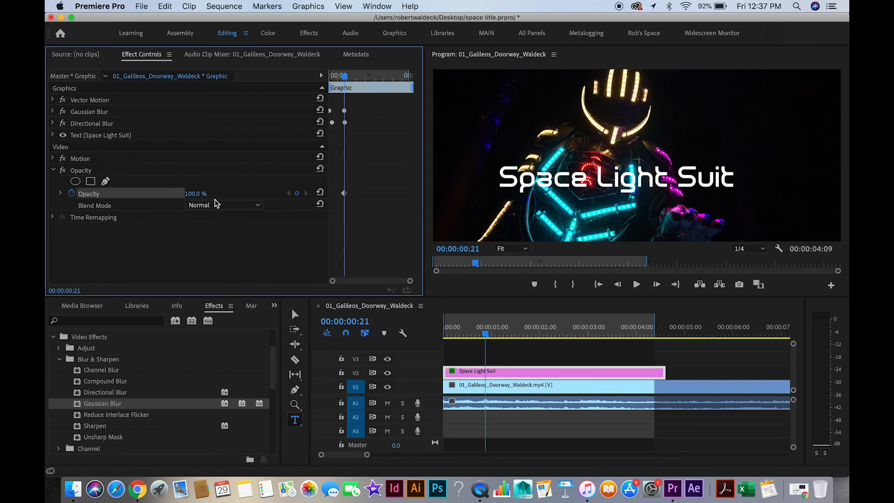
Set Opacity to 0% at 00:00:00:00, move the 100% keyframe earlier to about 00:00:00:10, and play the fade-in.
{"action": "left_click_drag", "start_coordinate": [340, 76], "coordinate": [326, 75]}
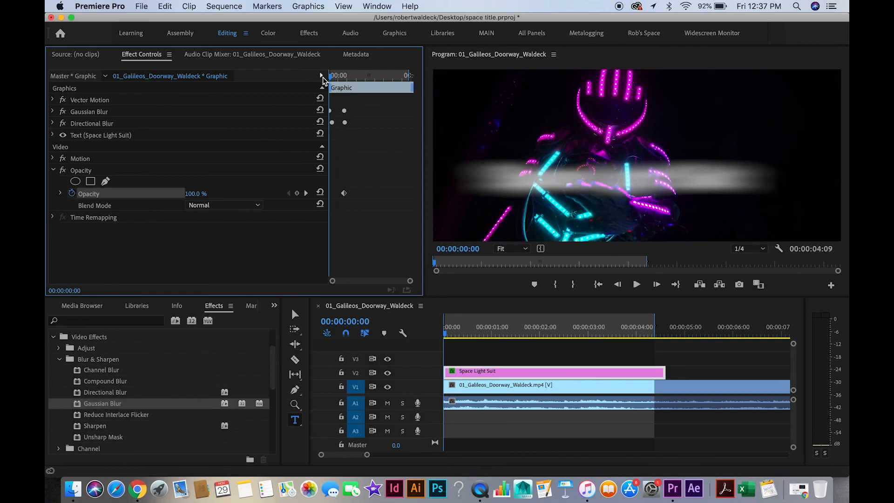
{"action": "left_click", "coordinate": [200, 192]}
{"action": "key", "text": "Return"}
{"action": "left_click_drag", "start_coordinate": [345, 194], "coordinate": [337, 196]}
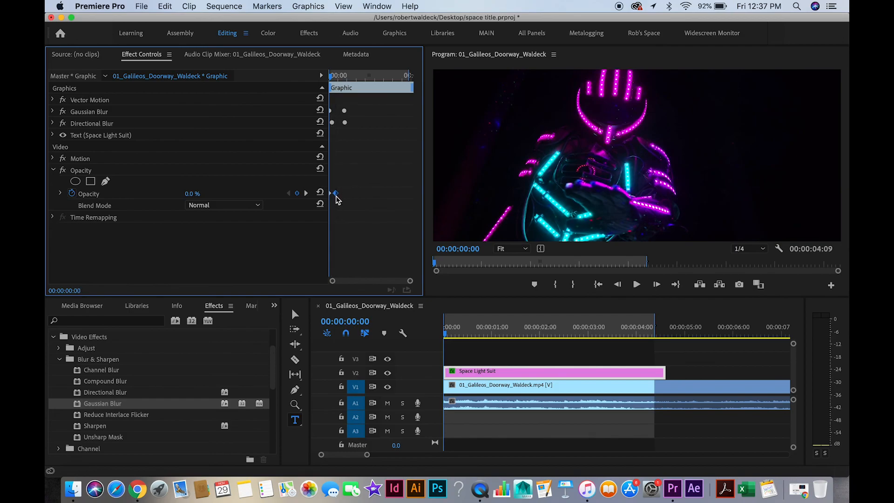
{"action": "key", "text": "space"}
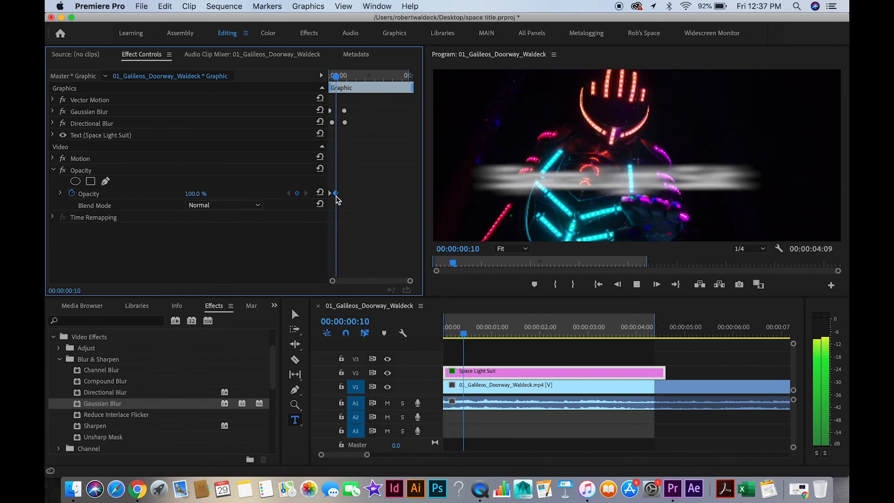